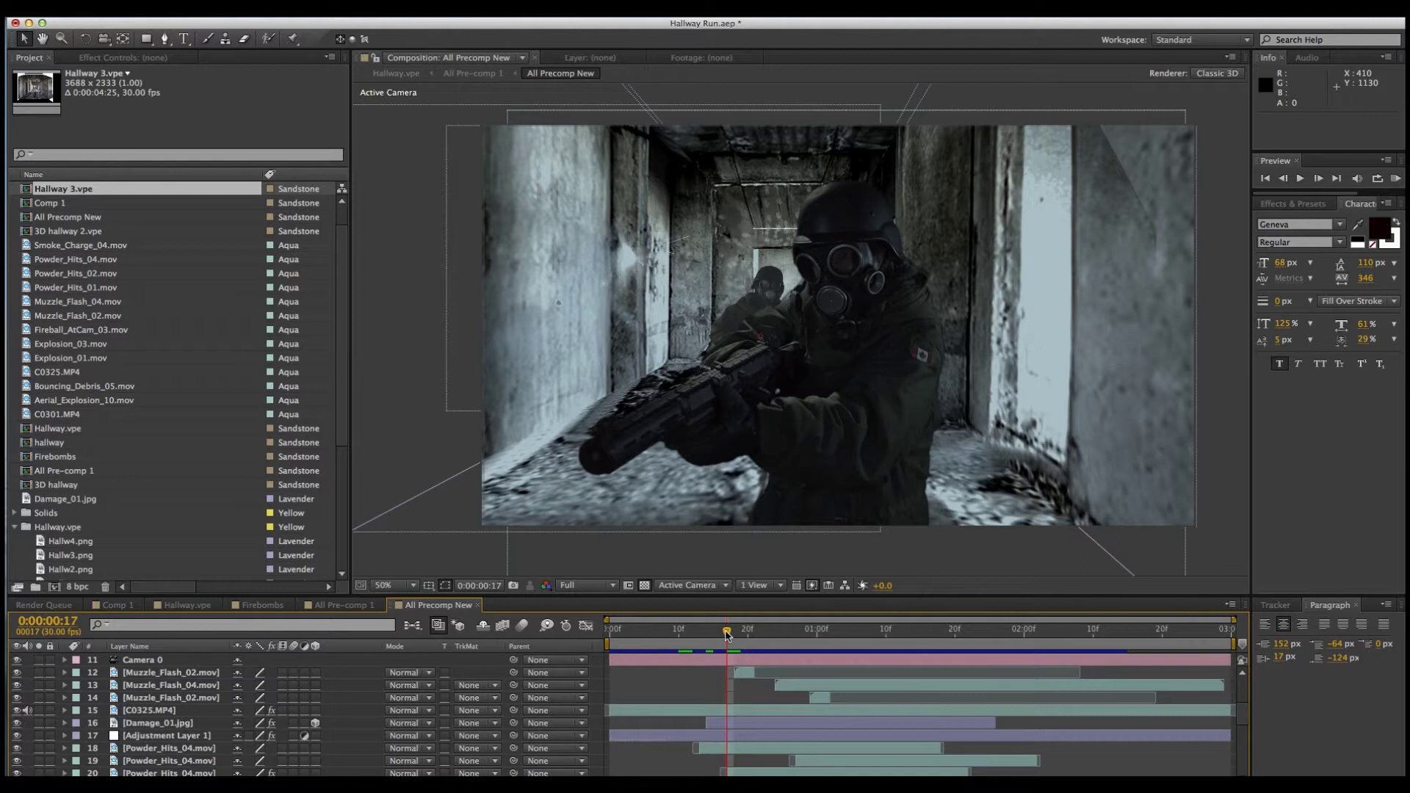
Scrub through the hallway comp, then bring the original hallway photo forward in Preview.
left_click_drag(727, 632, 635, 646)
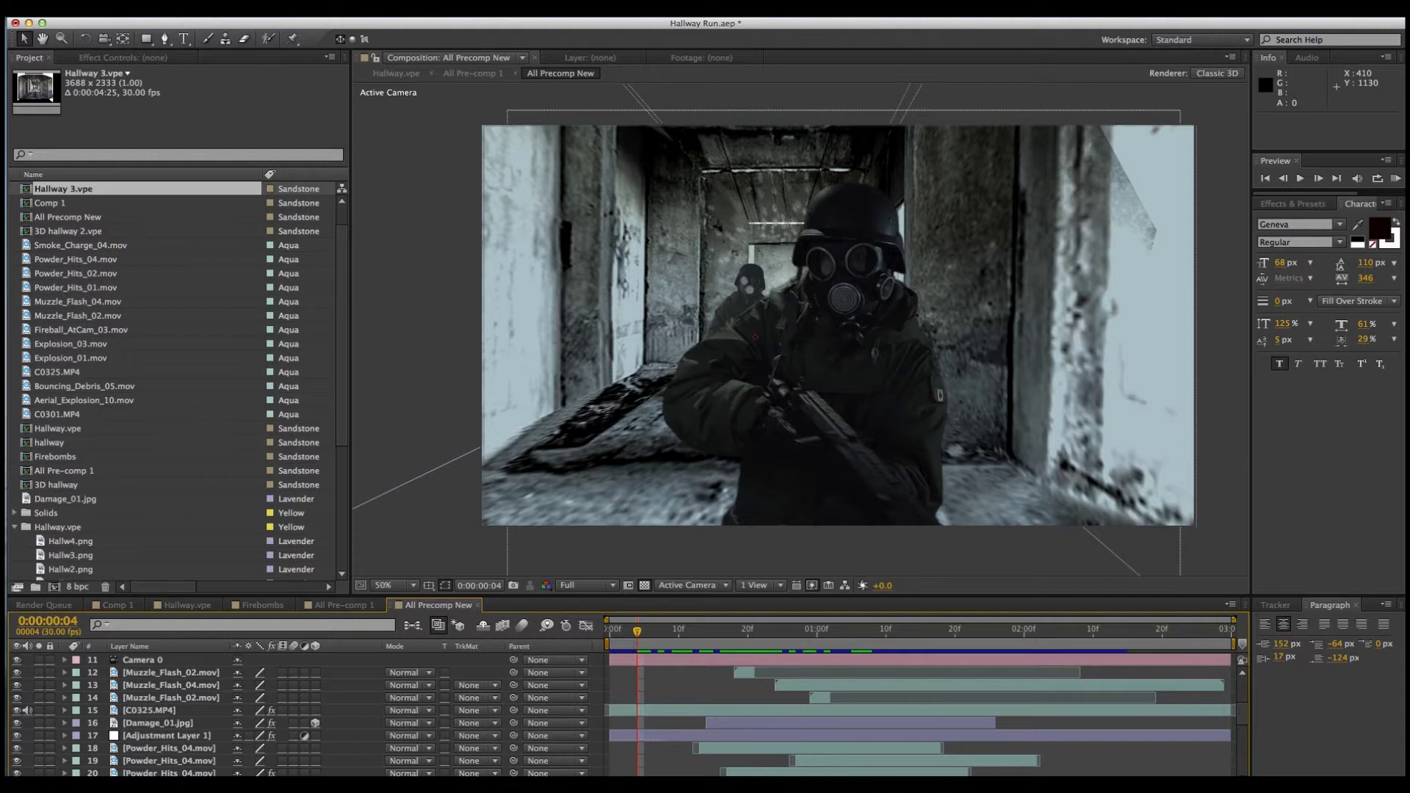
key("super+Tab")
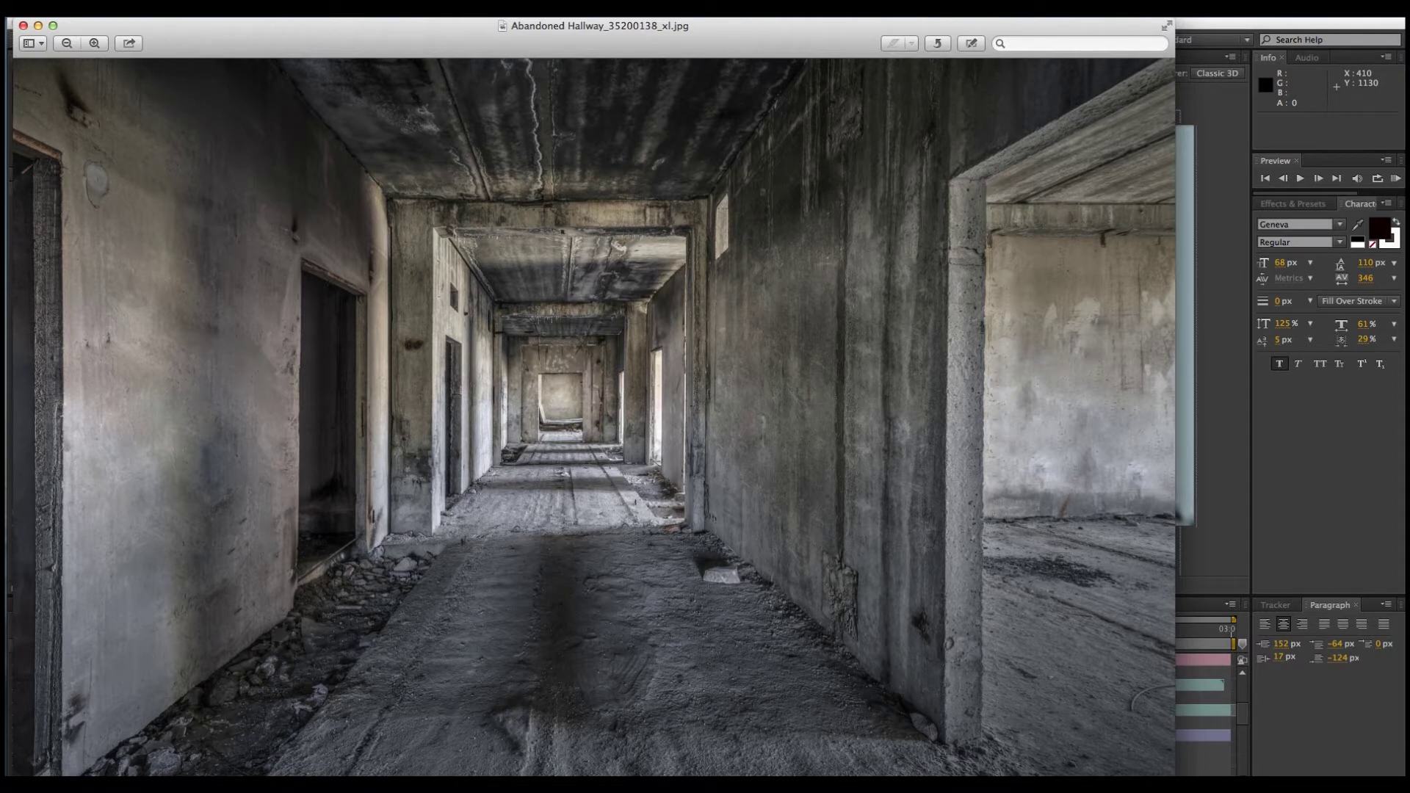
Close the hallway photo in Preview and switch to Photoshop with the hallway image.
left_click(23, 26)
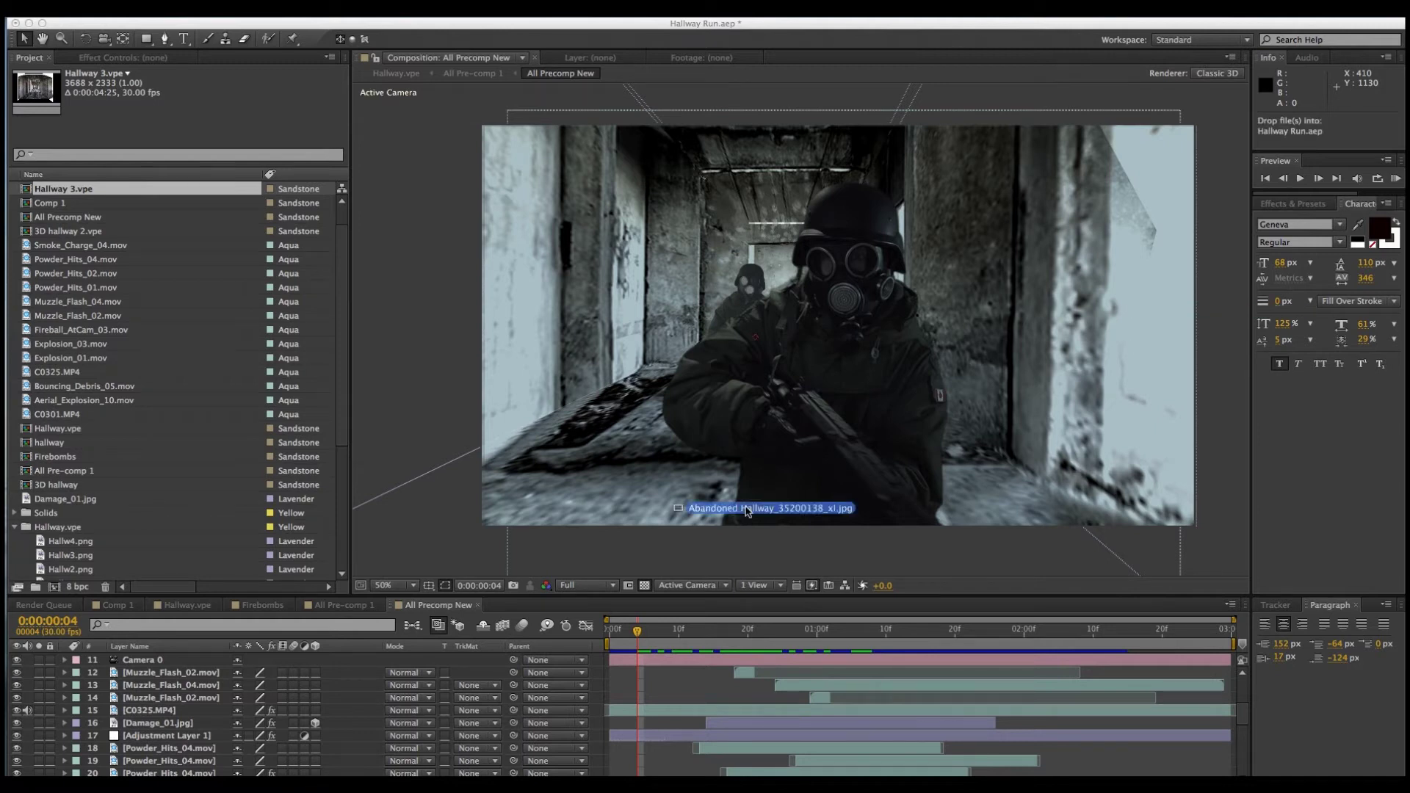
scroll(432, 692, "down", 2)
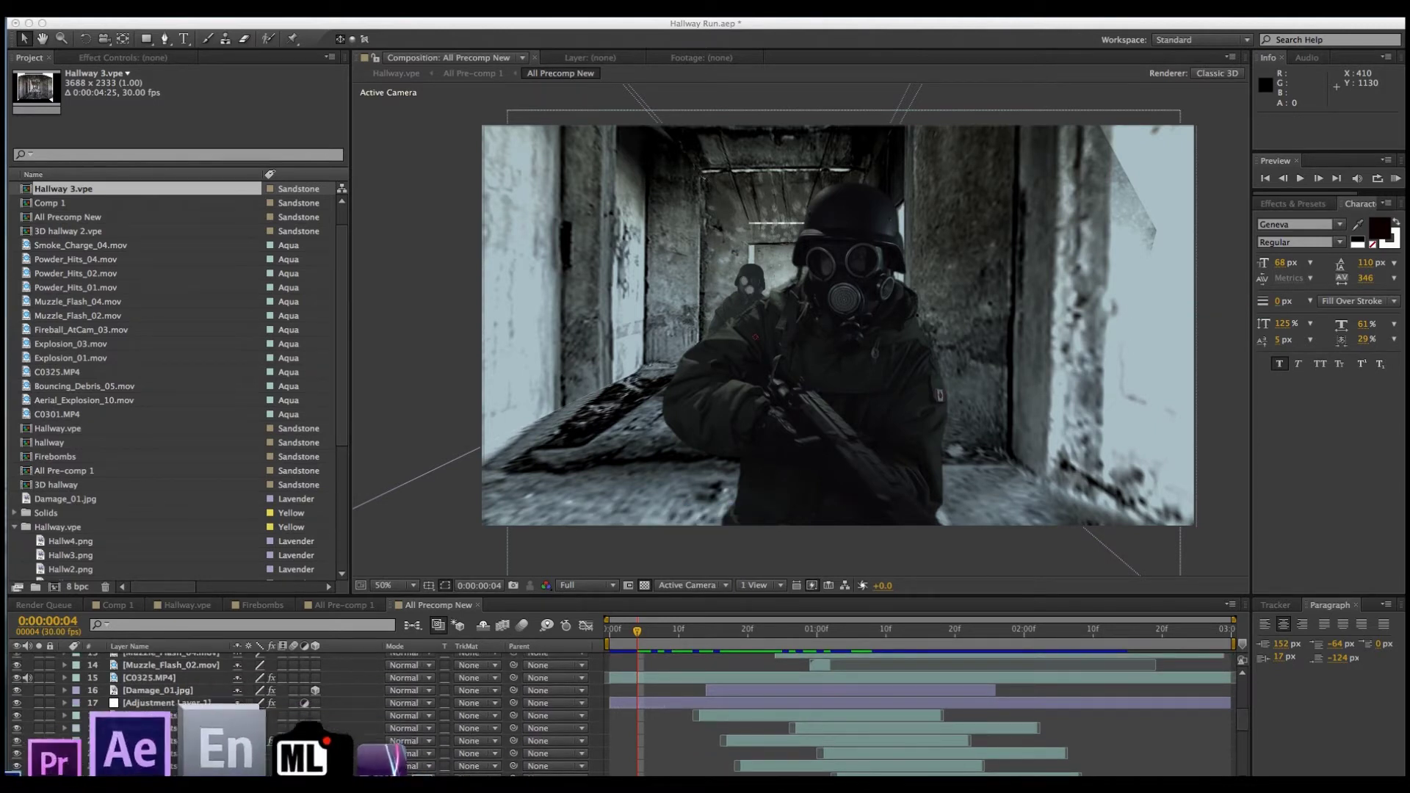
left_click(149, 761)
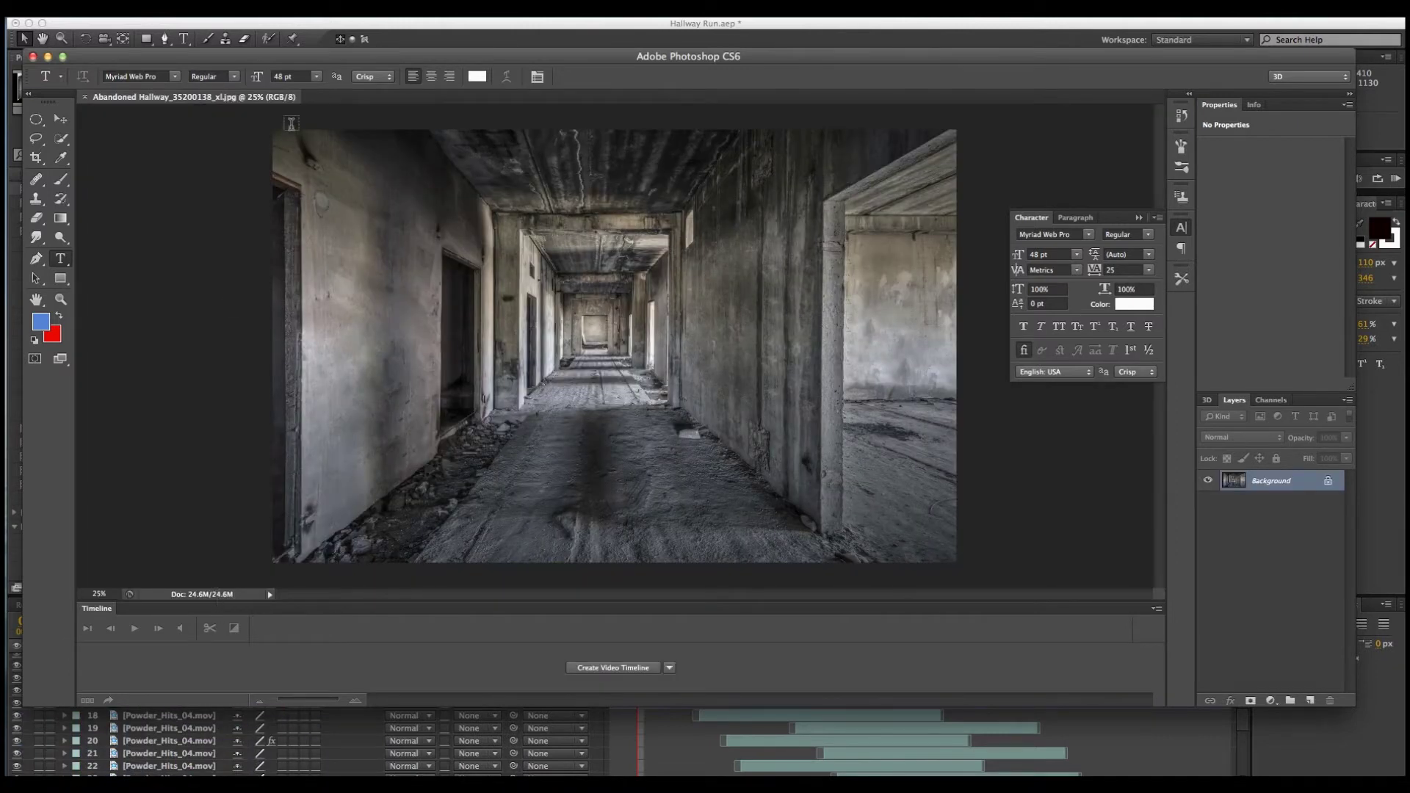
Launch Filter > Vanishing Point on the abandoned hallway photo.
left_click(352, 15)
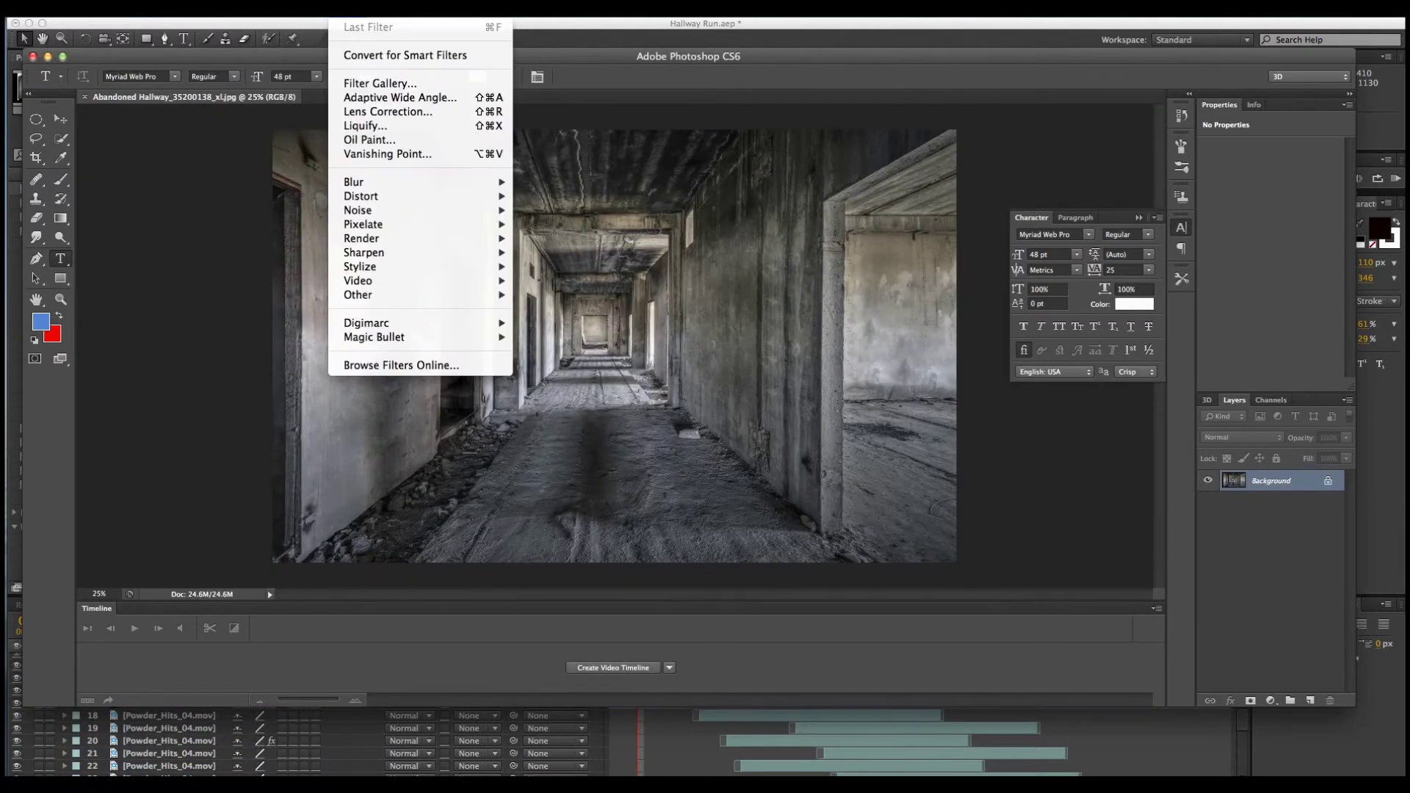
left_click(382, 155)
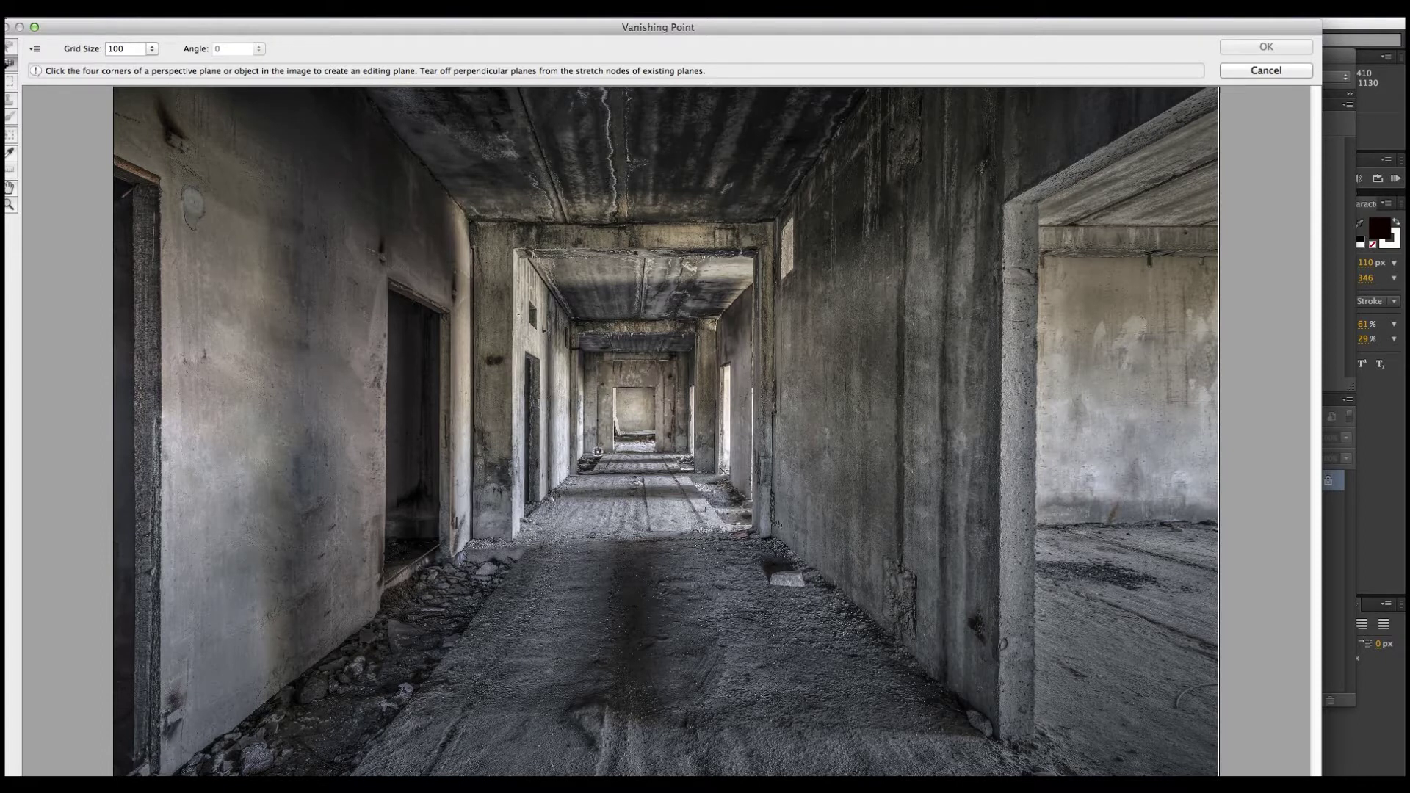
Draw the floor plane from the far end to the foreground corners until its grid is valid.
left_click(598, 451)
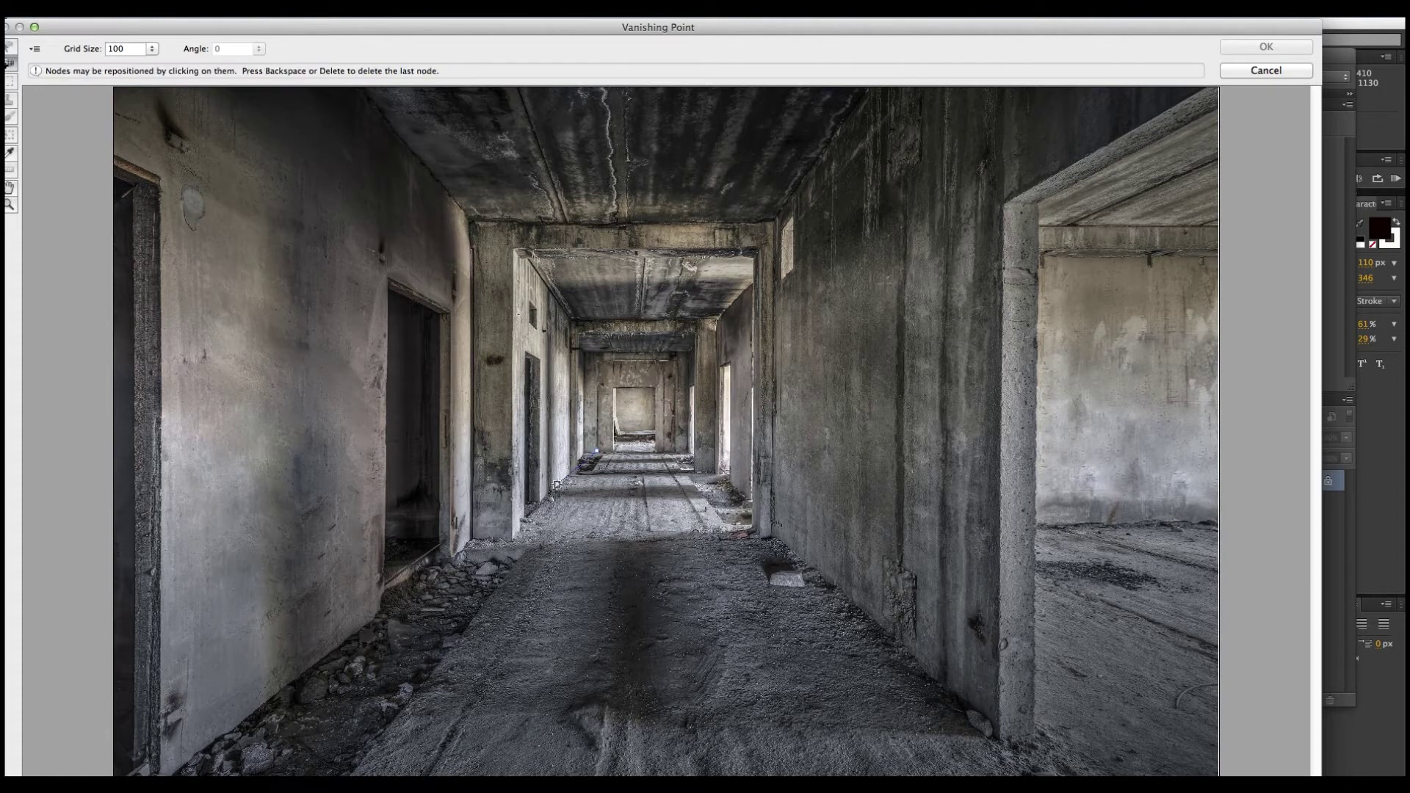
left_click(177, 772)
left_click(1047, 772)
left_click(673, 451)
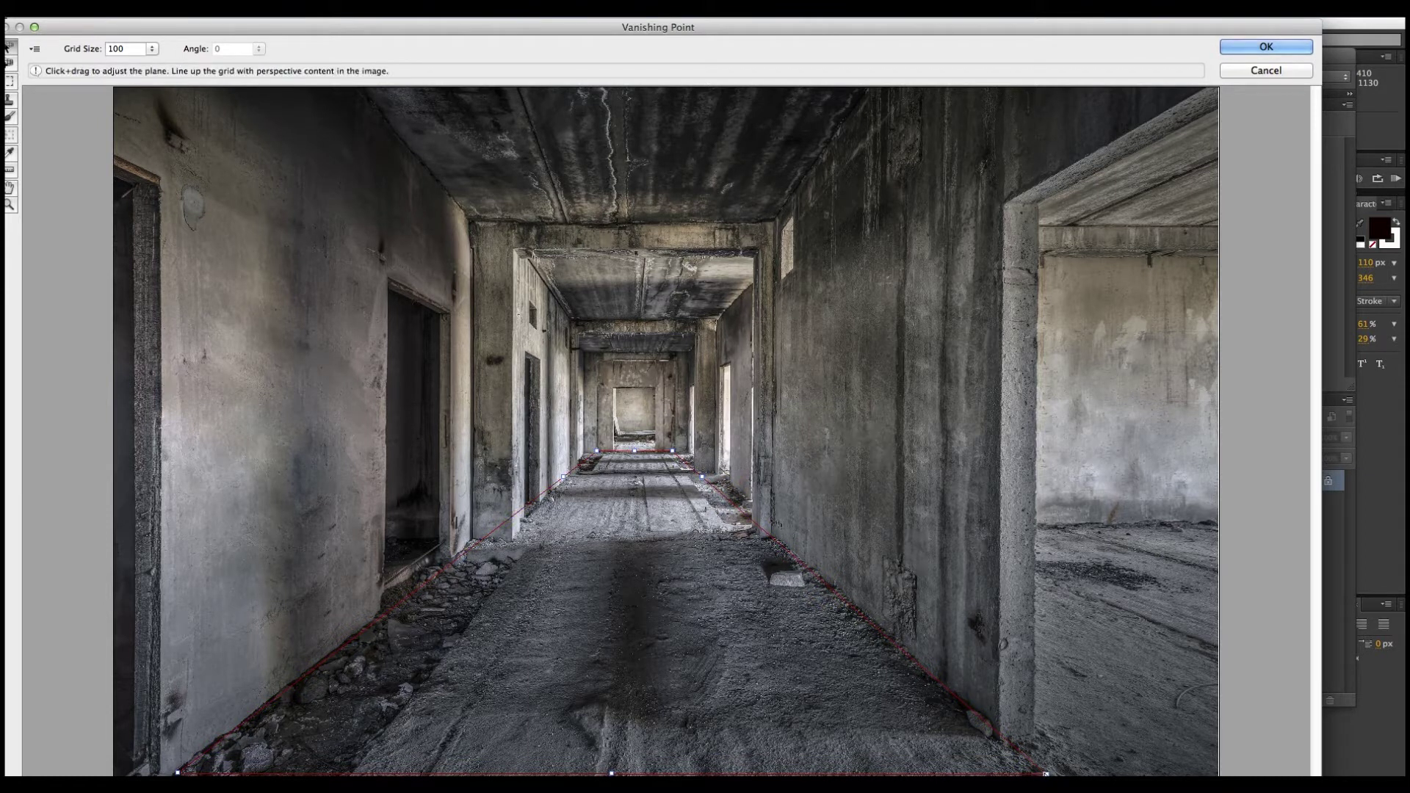
left_click_drag(1046, 772, 1044, 772)
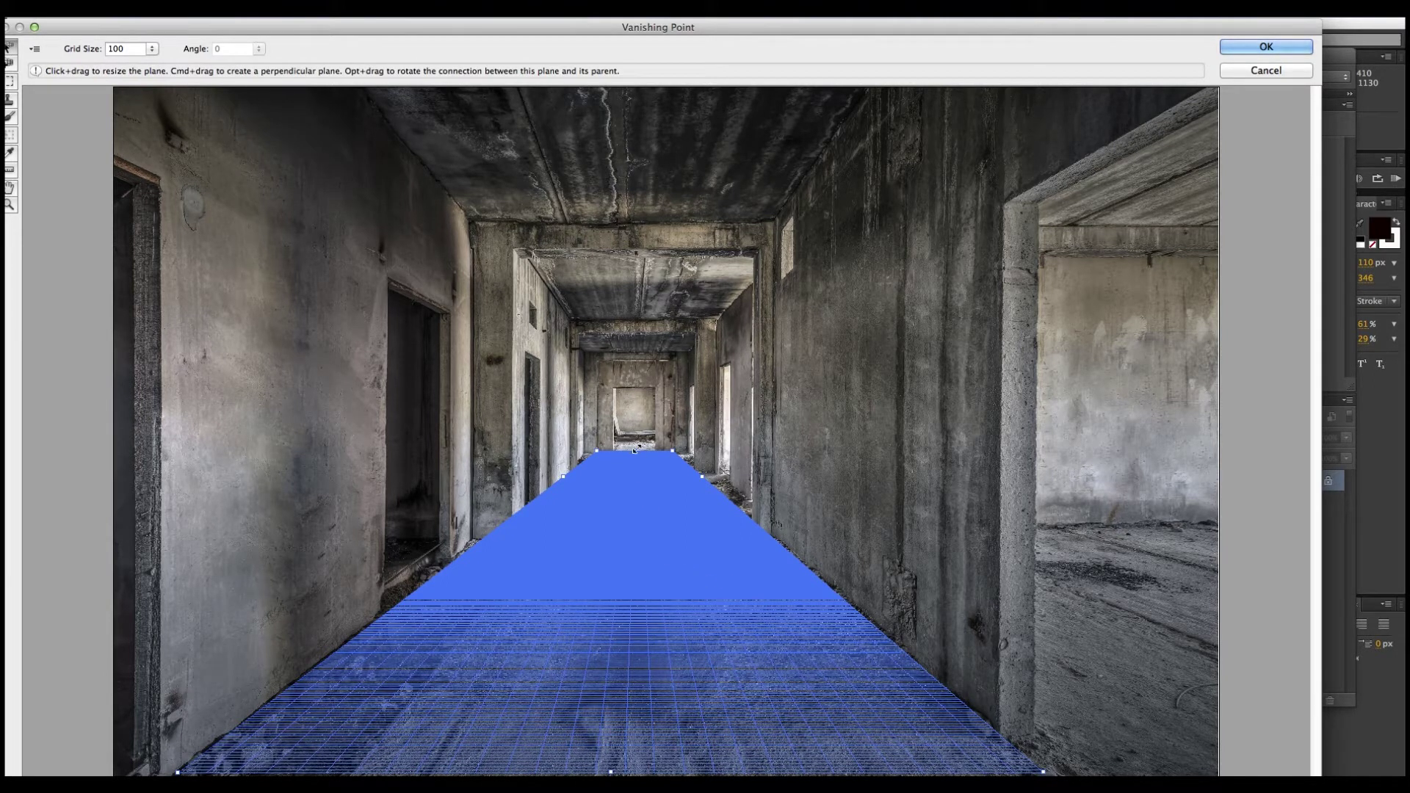
Pull a back wall plane up from the floor's far edge to full height.
key("super")
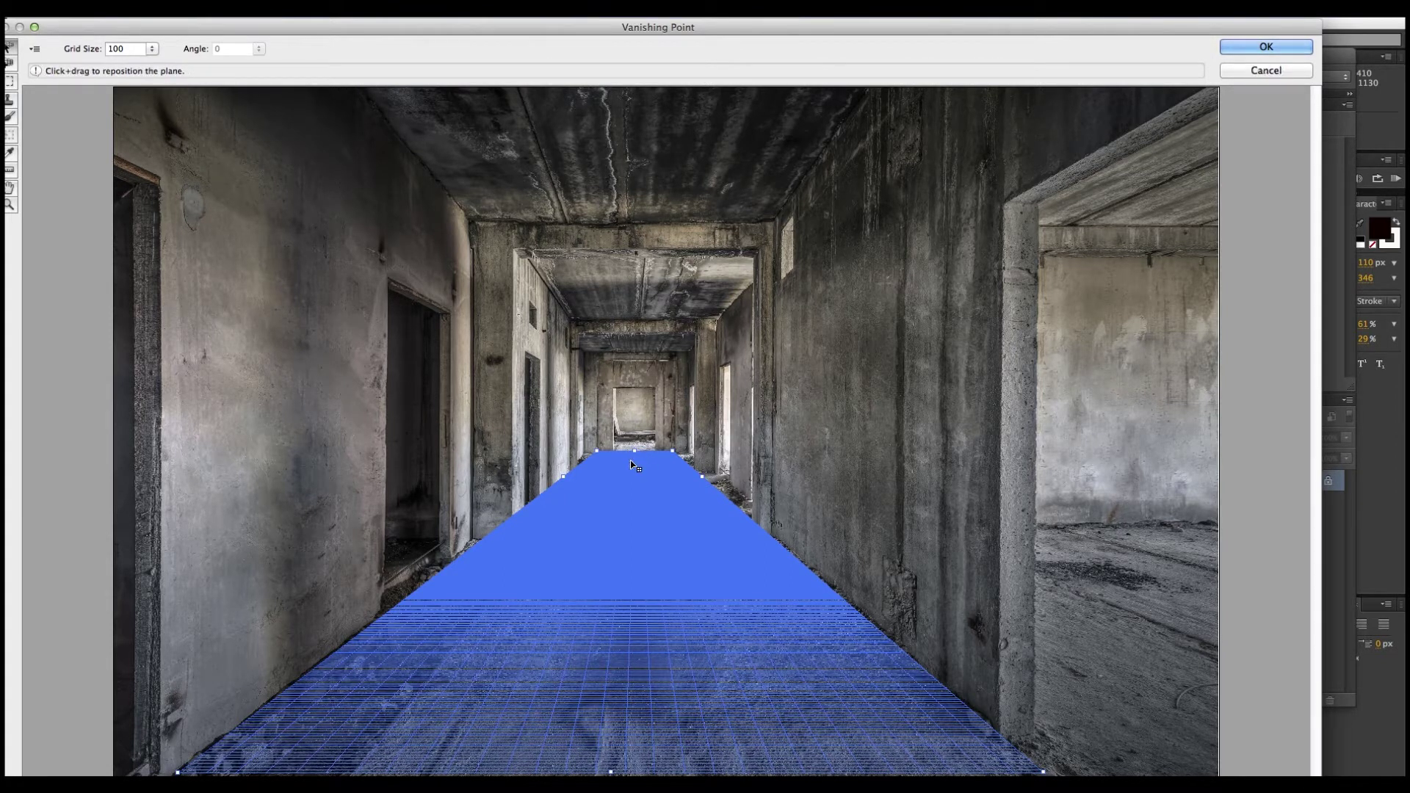
key("super")
key("super")
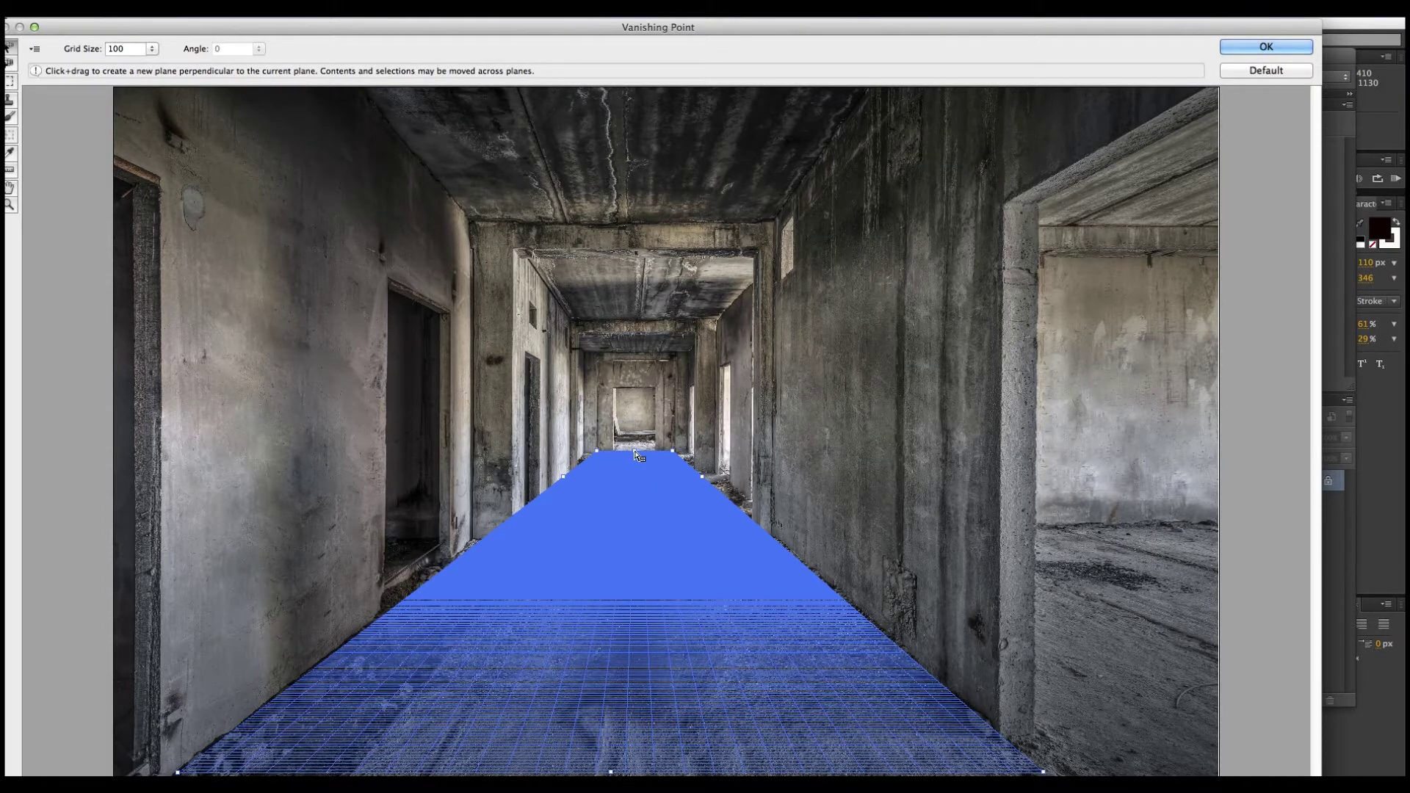
left_click_drag(636, 453, 637, 450)
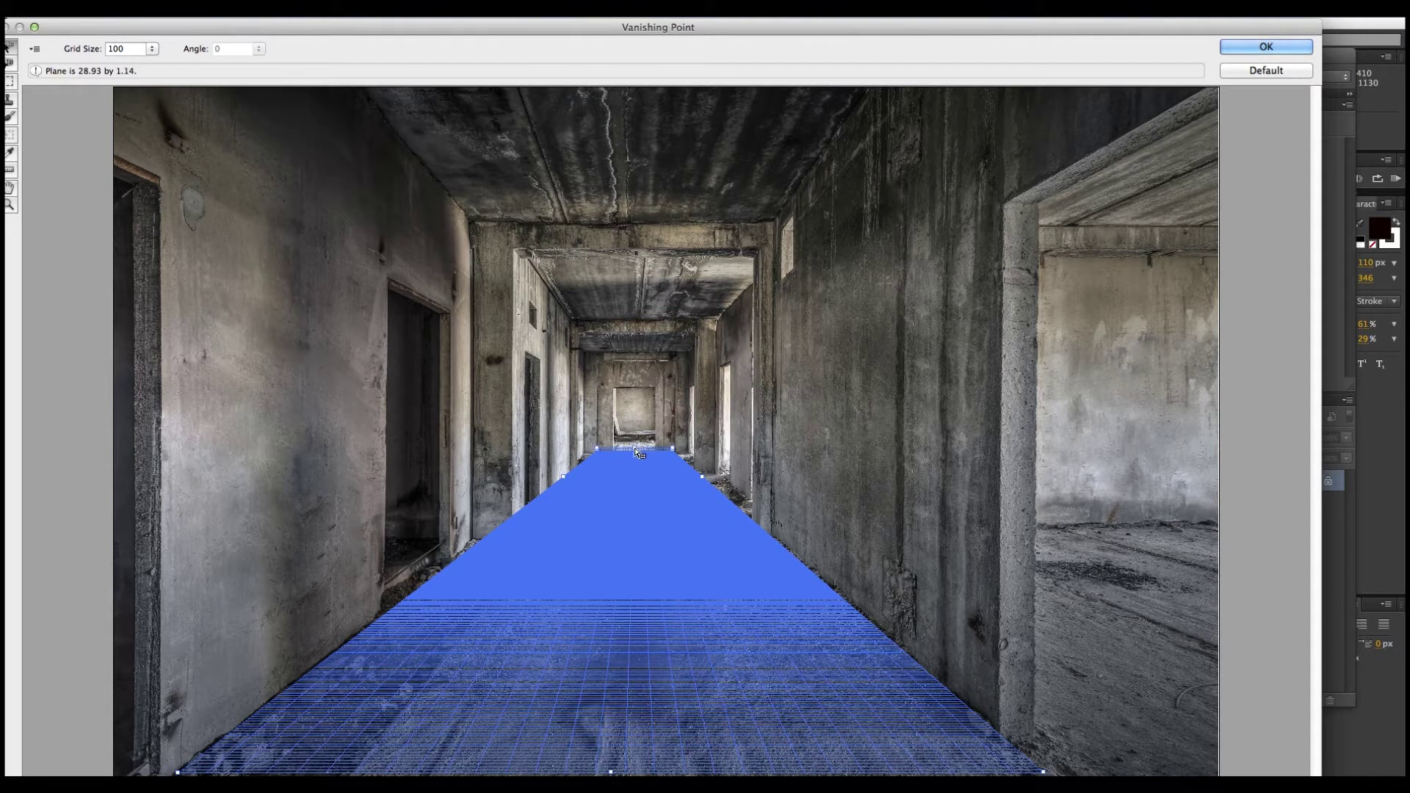
left_click_drag(638, 452, 641, 354)
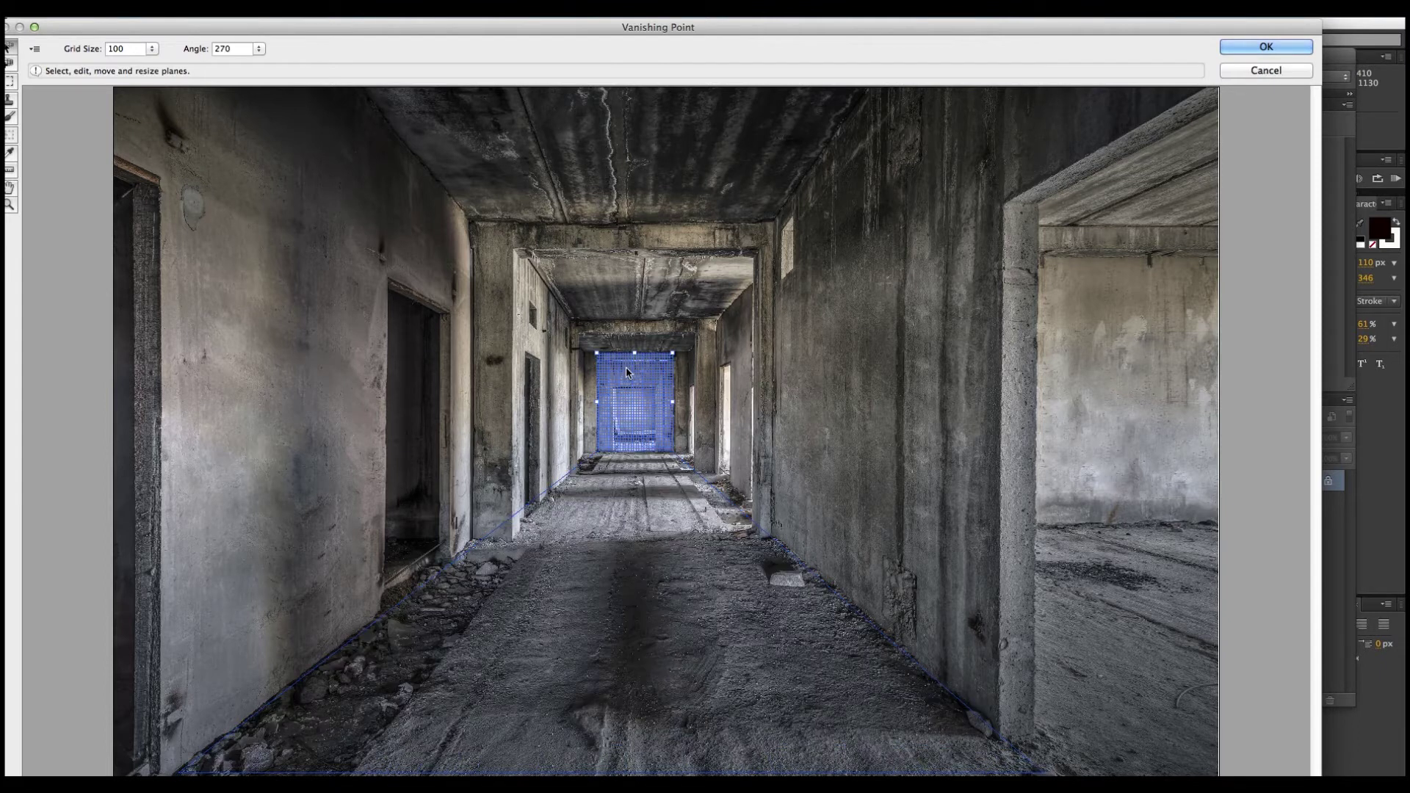
Tear left and right wall planes off the back wall, widening the right one slightly.
key("super")
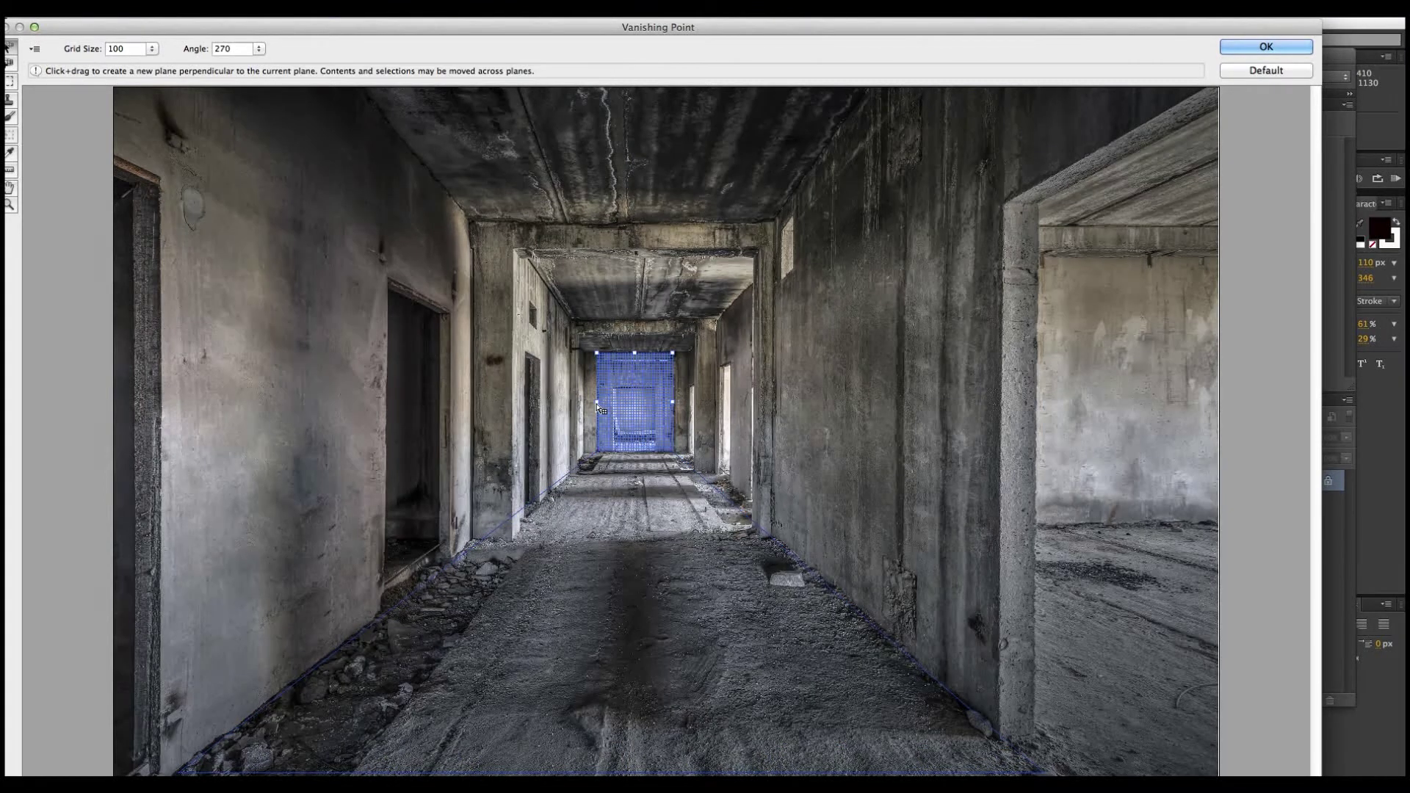
left_click_drag(597, 404, 6, 325)
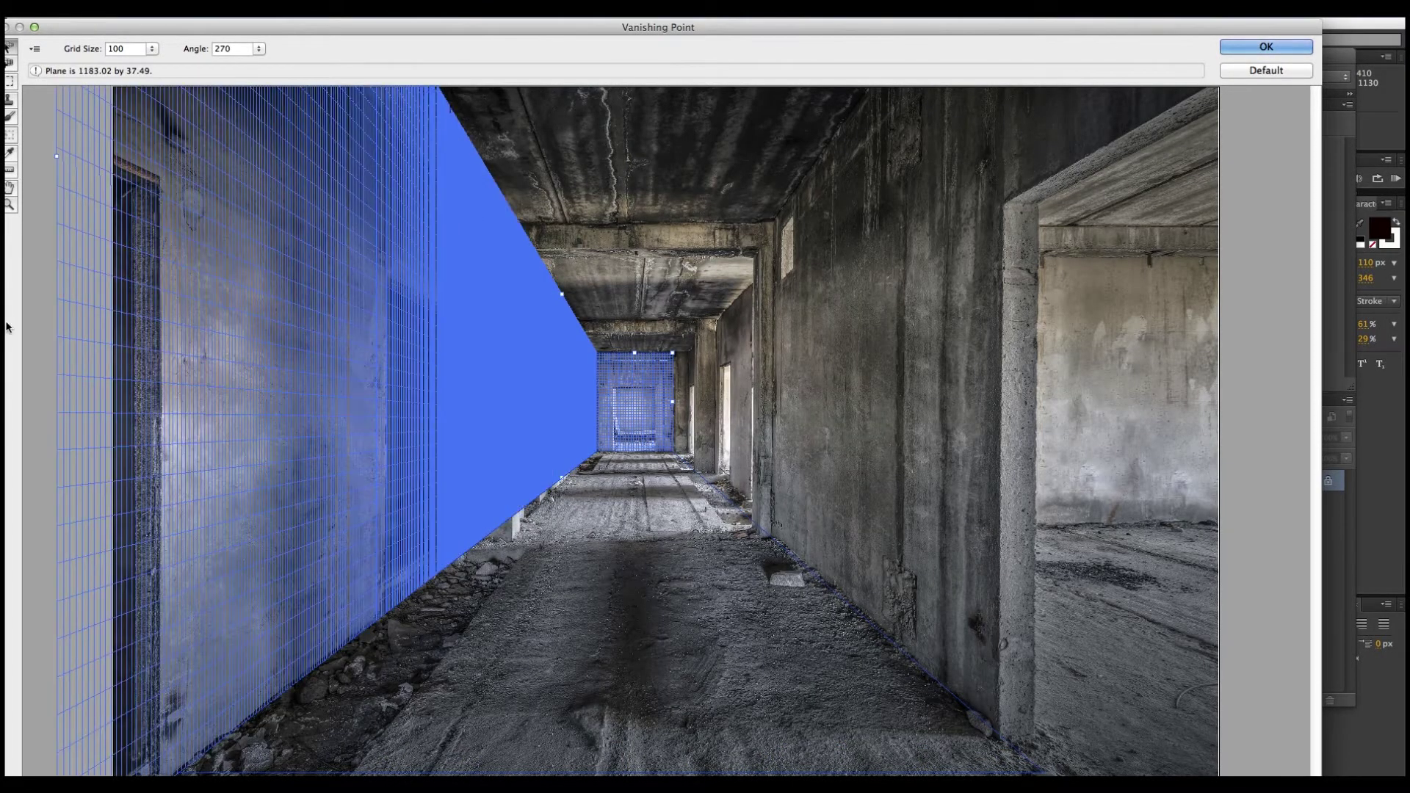
left_click(677, 404)
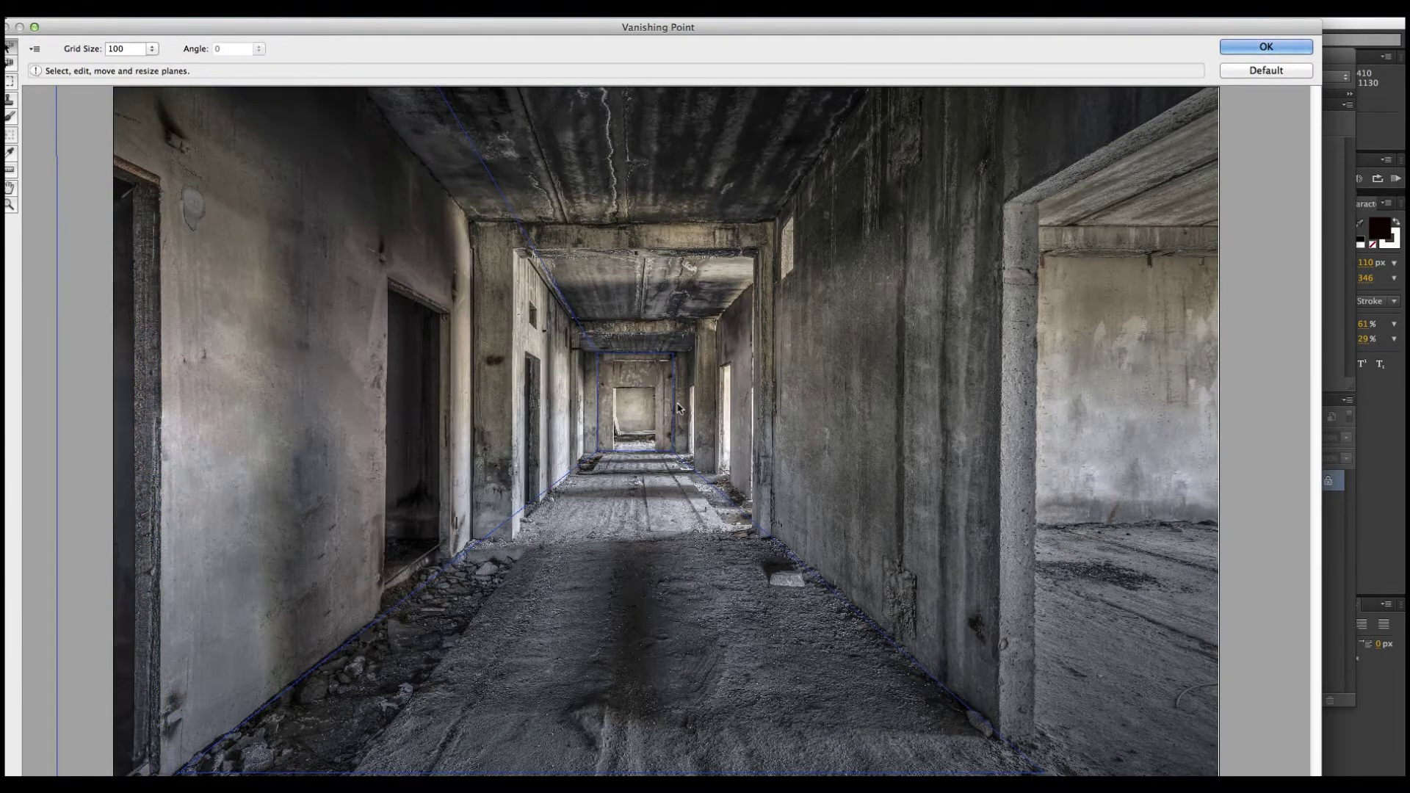
left_click(675, 405)
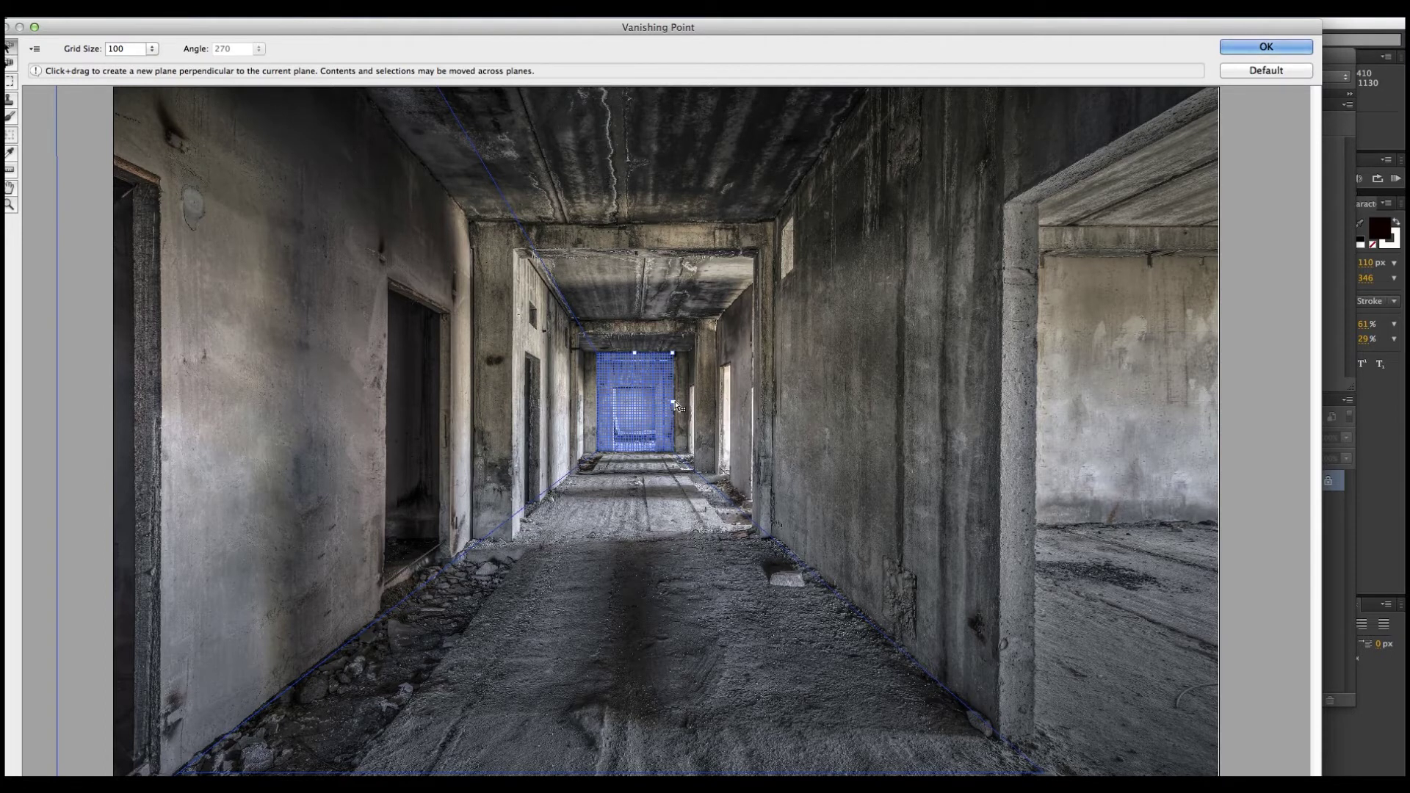
left_click_drag(676, 405, 1349, 339)
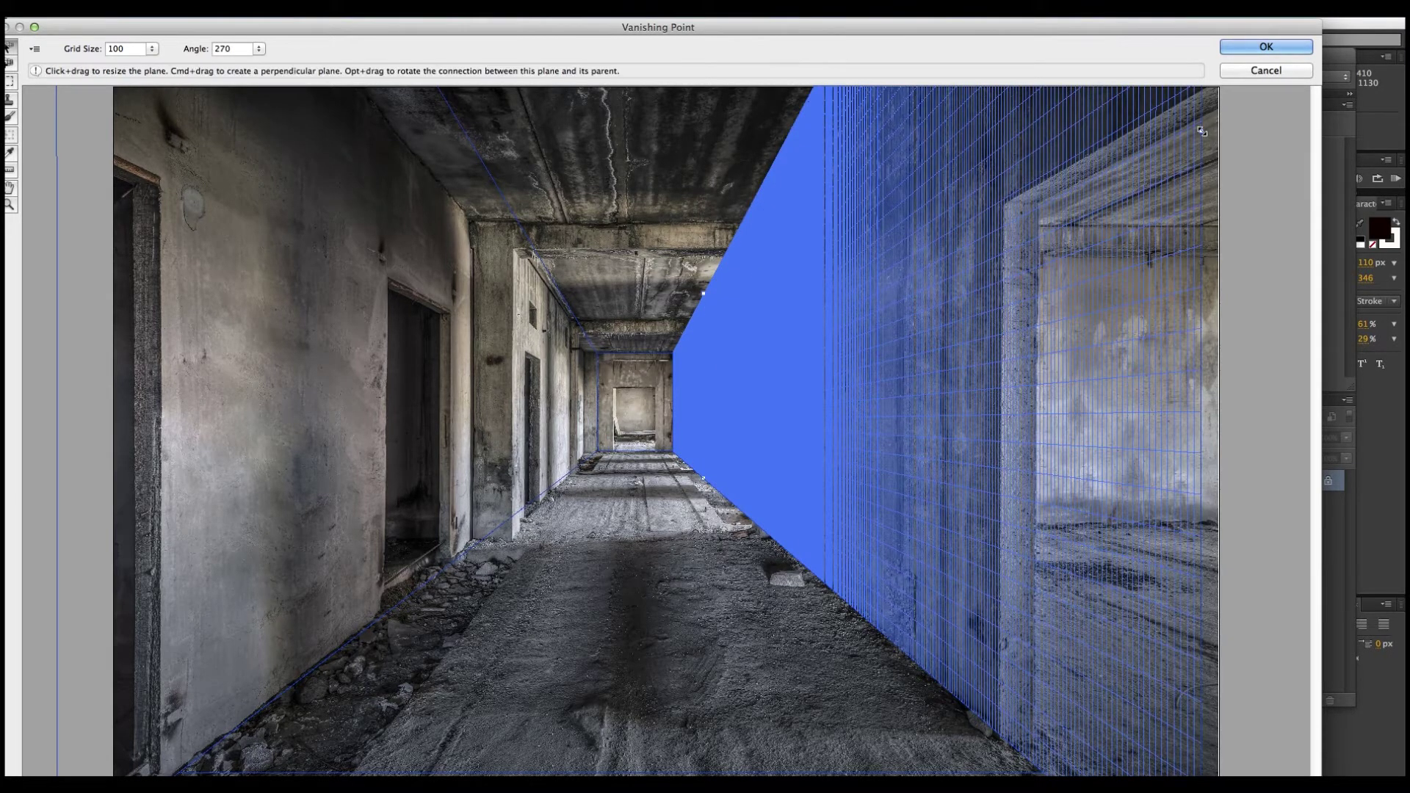
left_click_drag(1202, 132, 1234, 114)
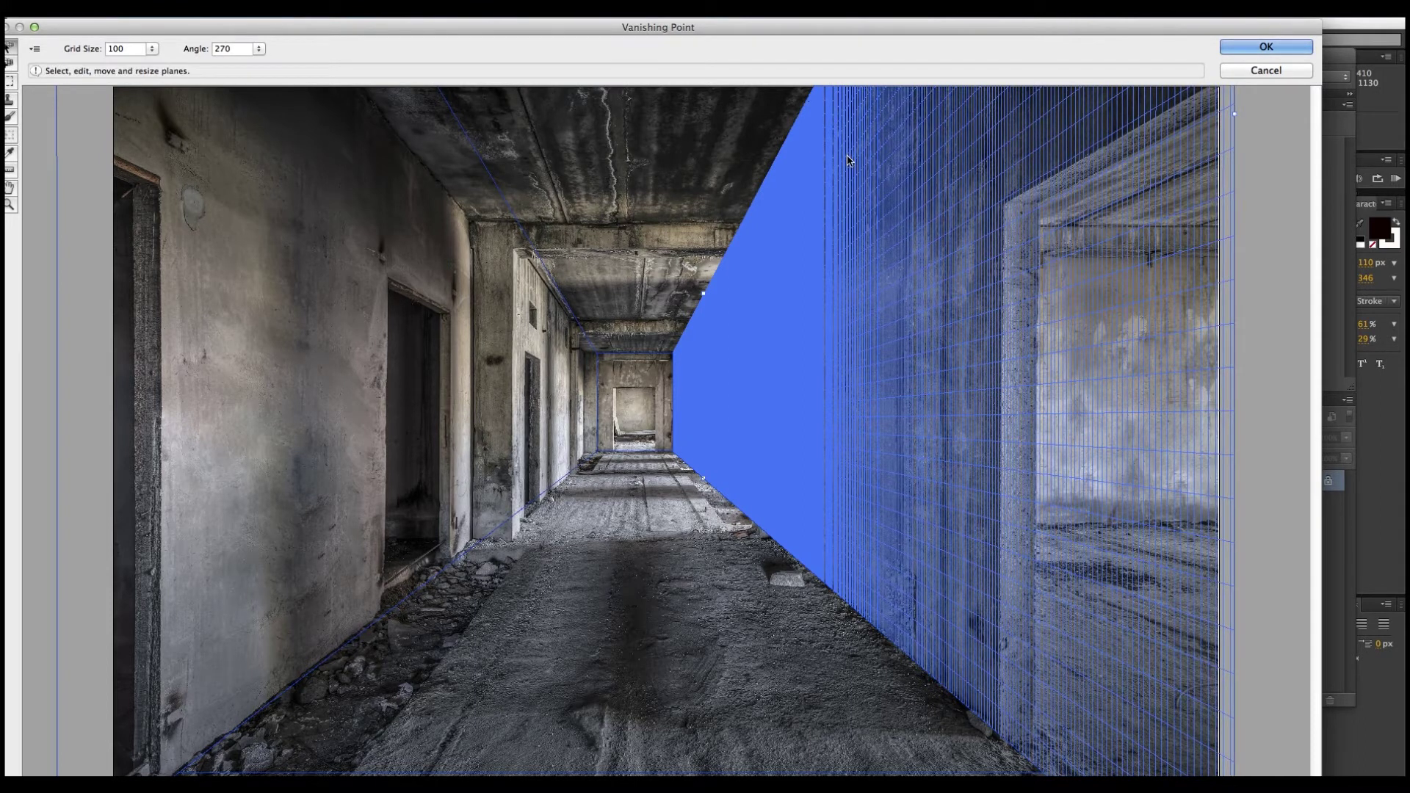
Extend a ceiling plane from the top of the back wall.
left_click(639, 356)
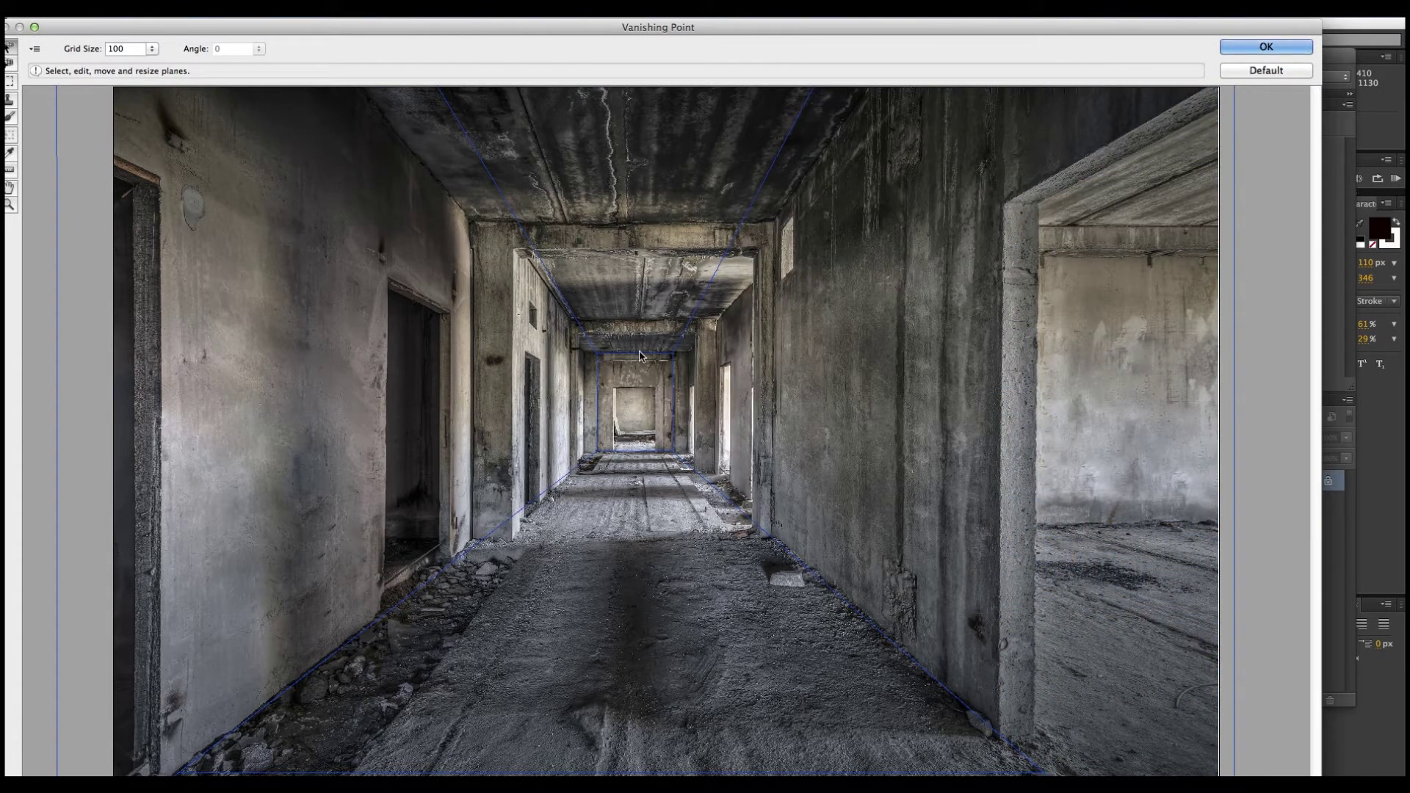
left_click(638, 356)
left_click_drag(636, 353, 671, 44)
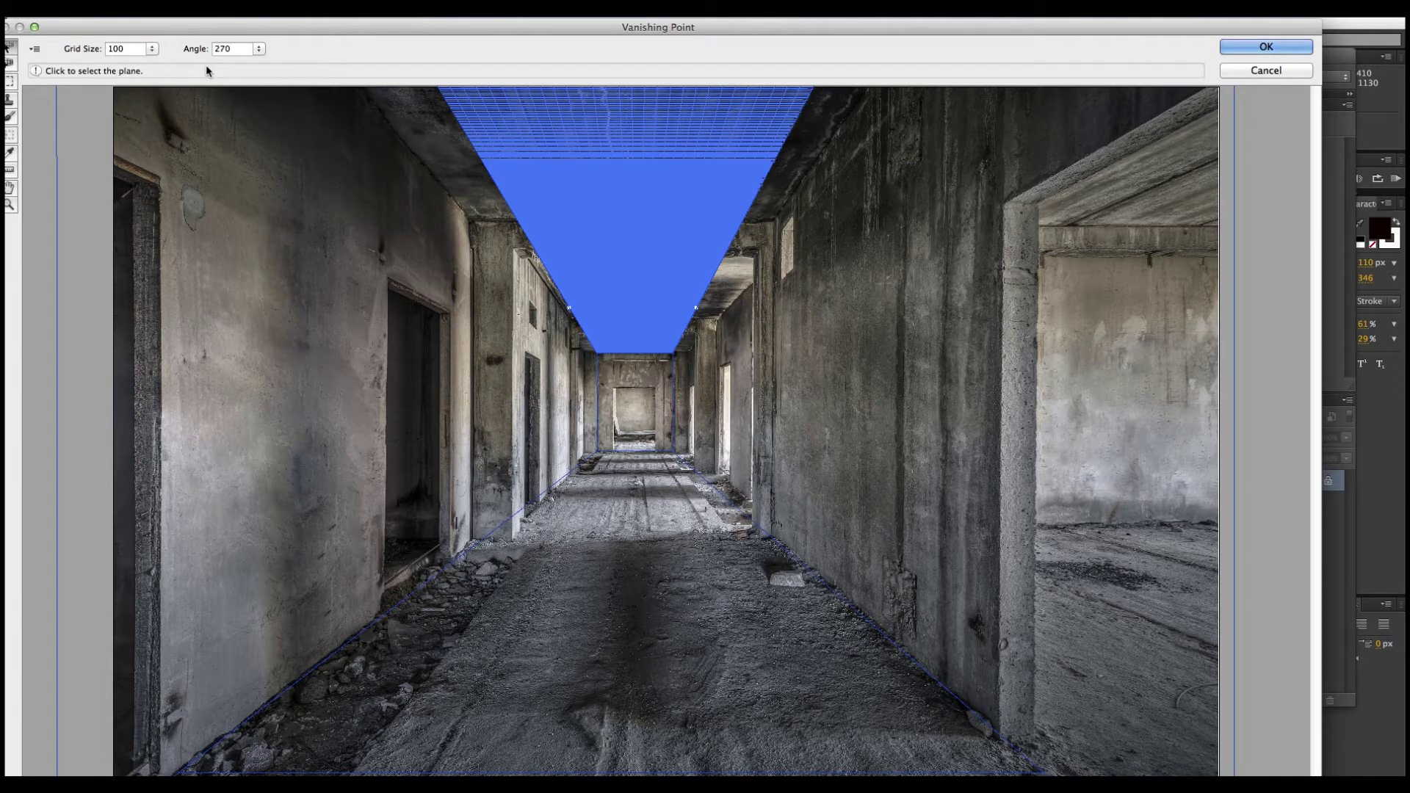
left_click(35, 50)
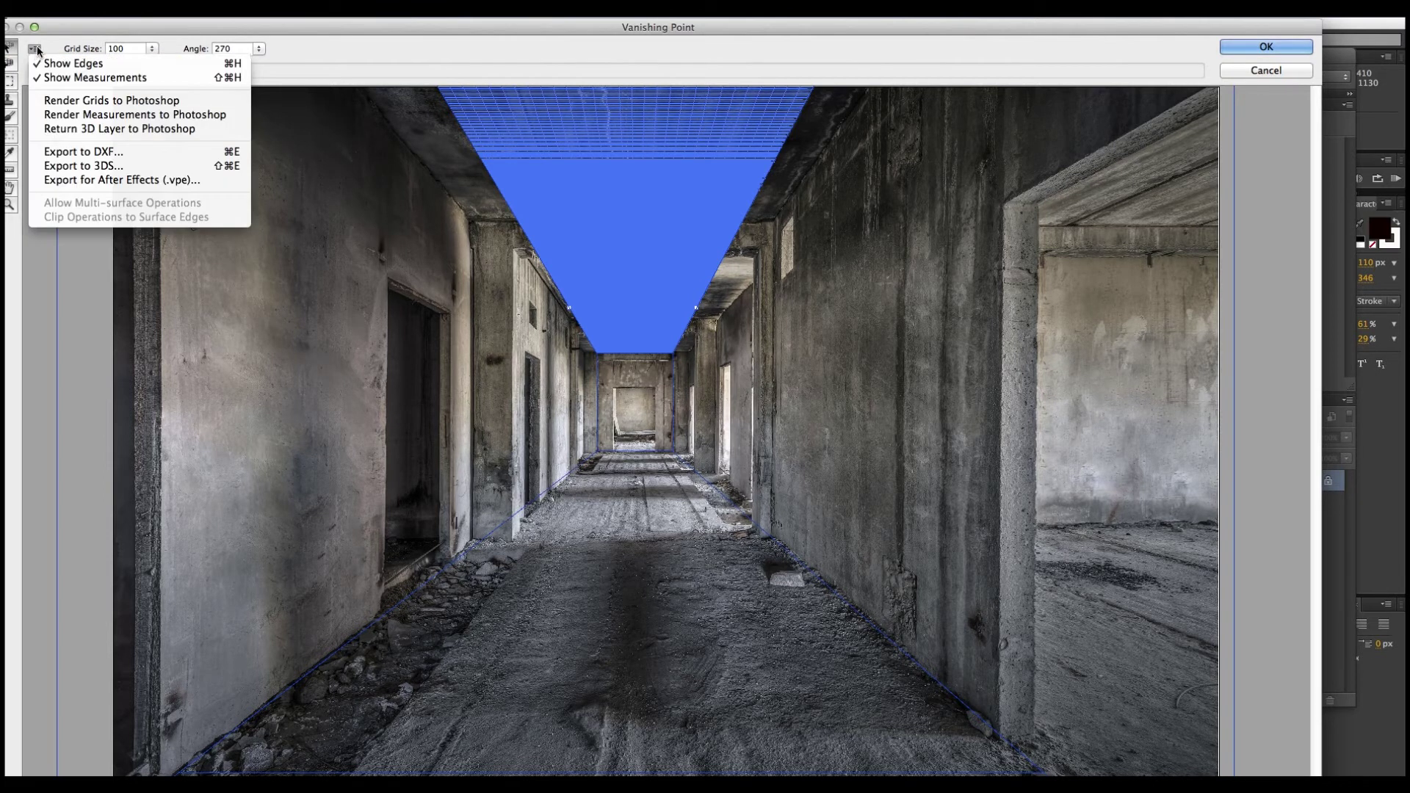
Export the planes for After Effects as Hallway 4 in a new 07 3D Rooms/Hallway 4 folder.
left_click(118, 180)
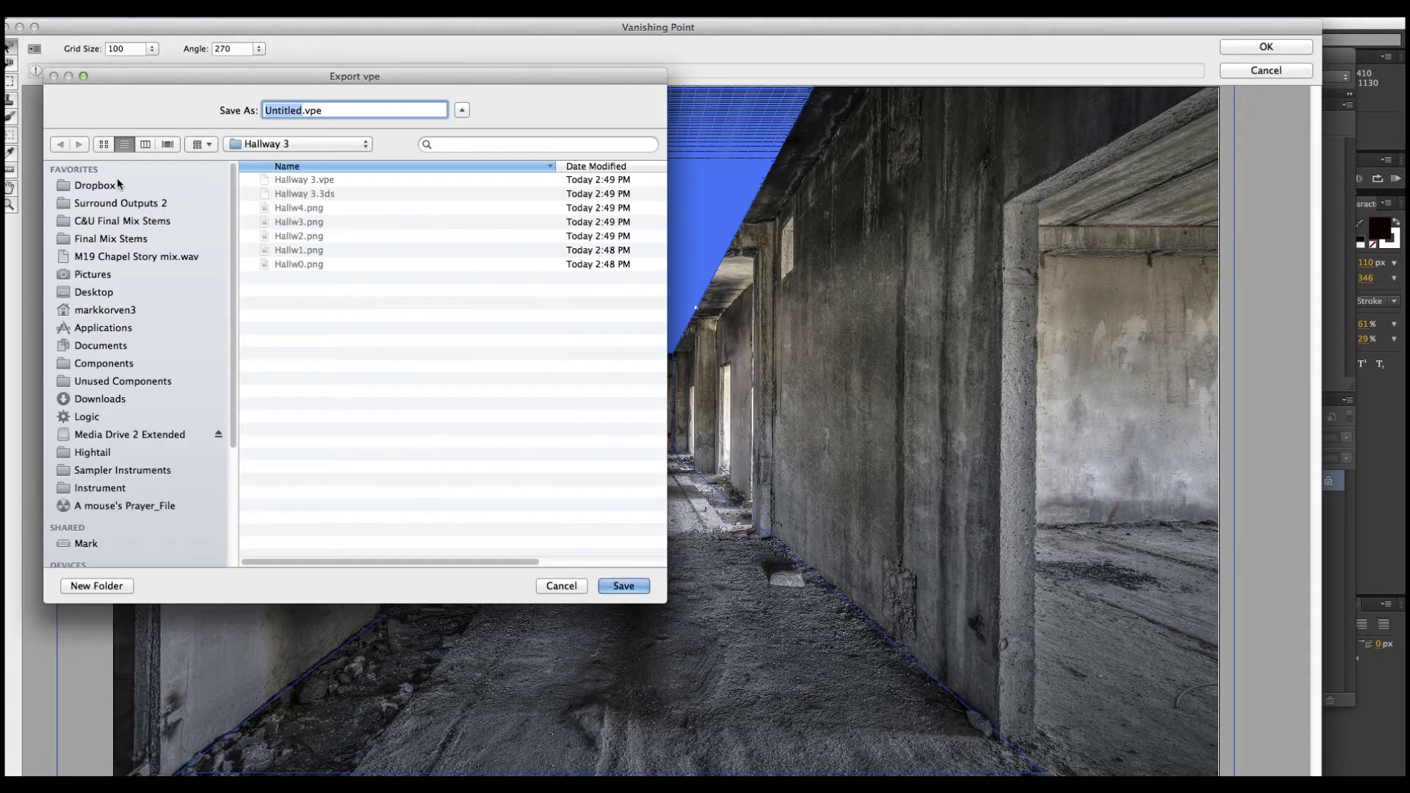
left_click(280, 141)
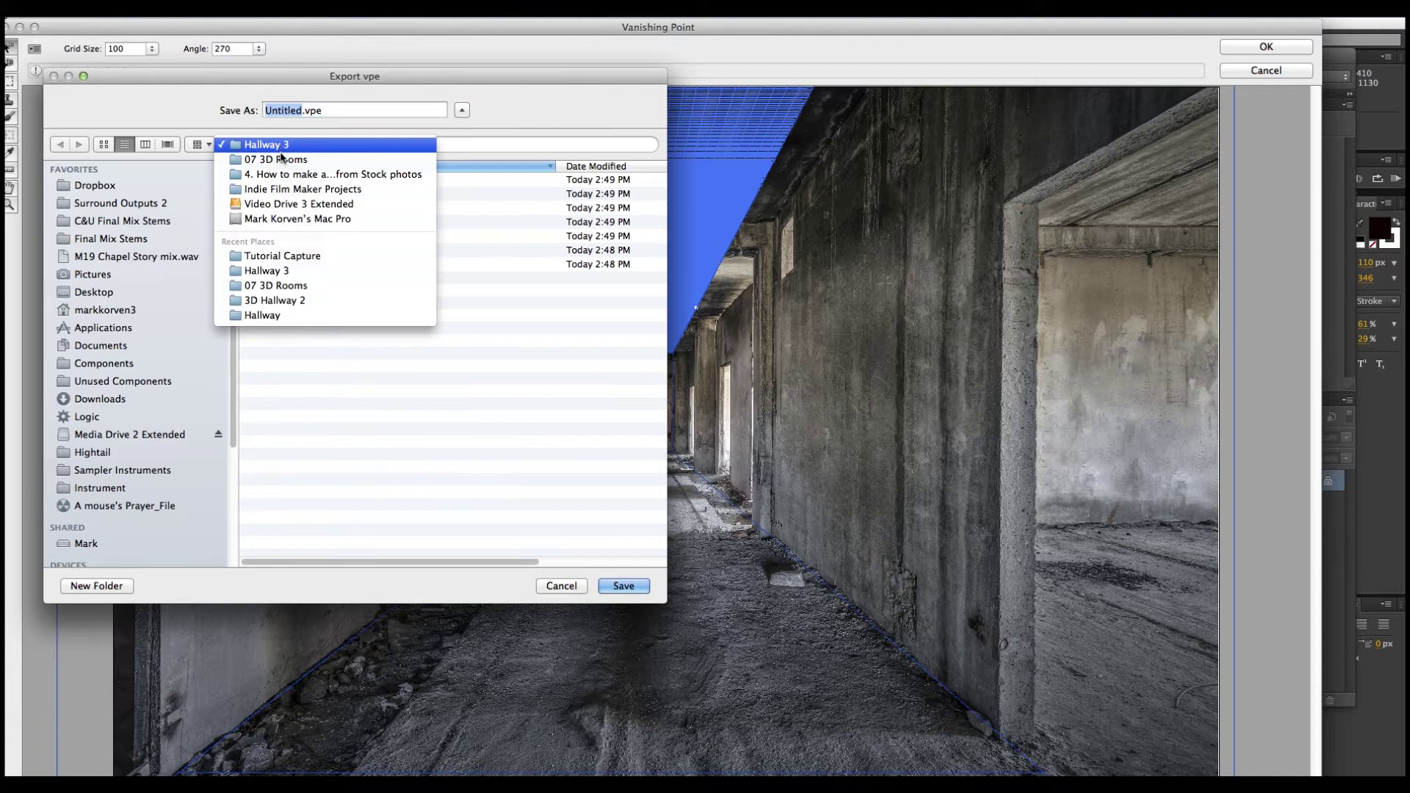
left_click(283, 160)
left_click(96, 586)
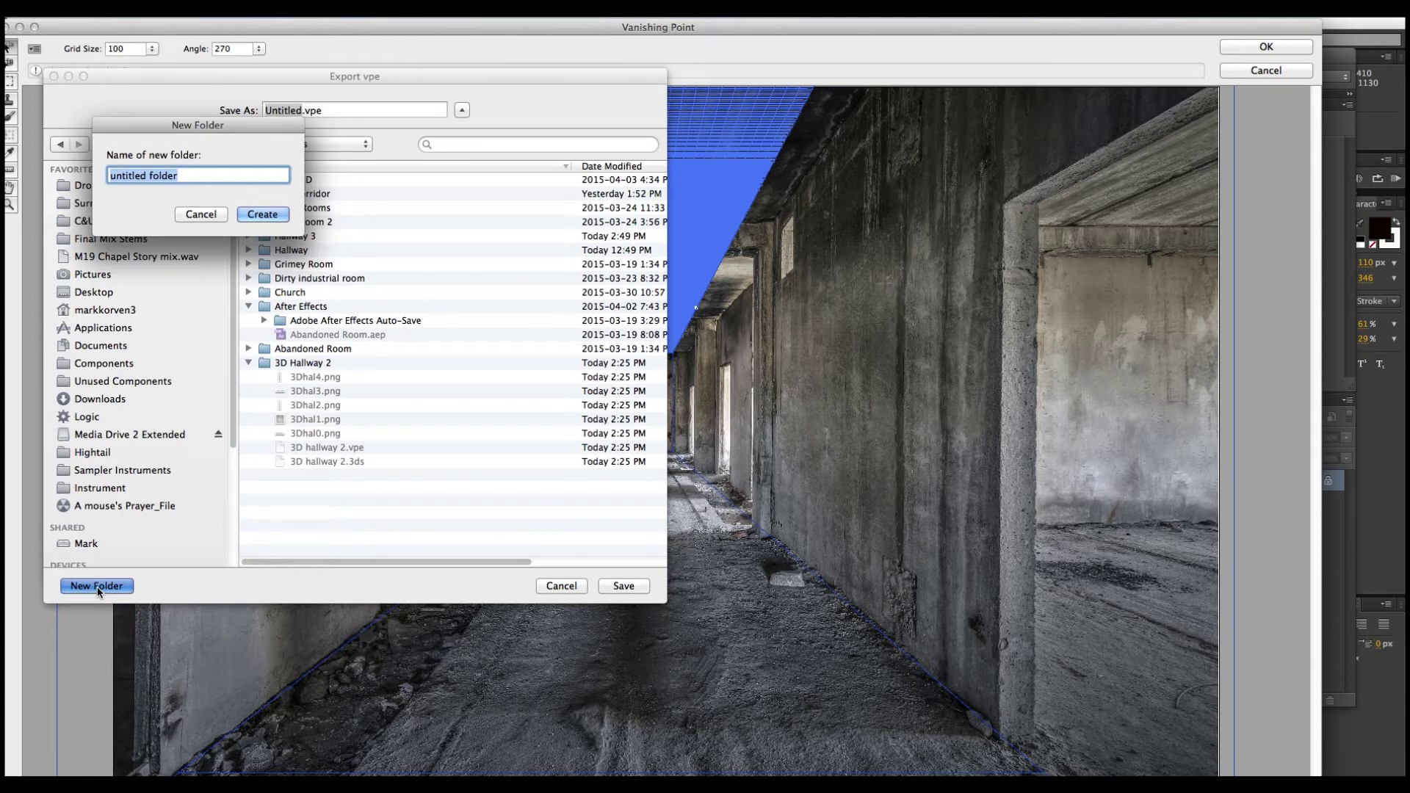
type("Hallway 4")
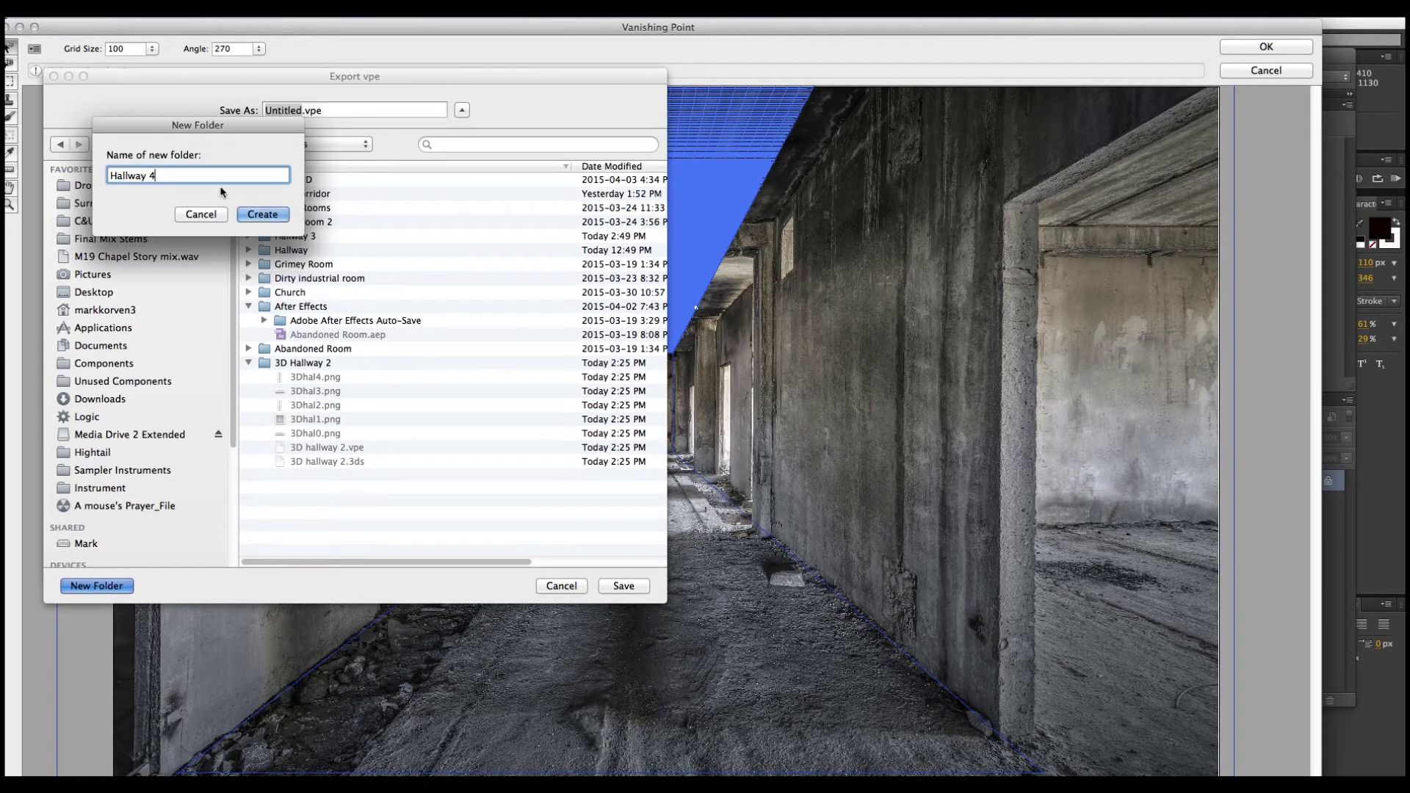
left_click(267, 214)
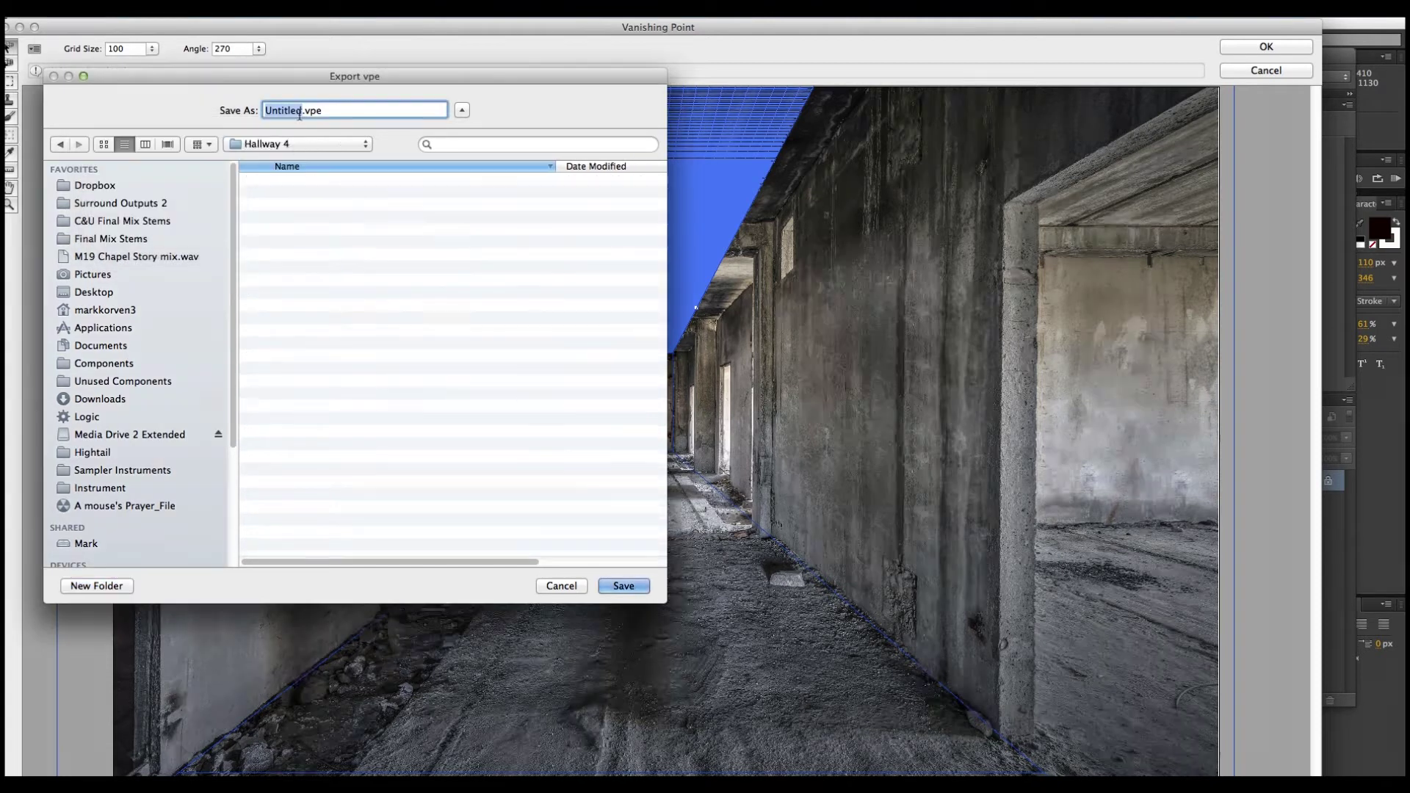
type("Hallway 4")
left_click(623, 585)
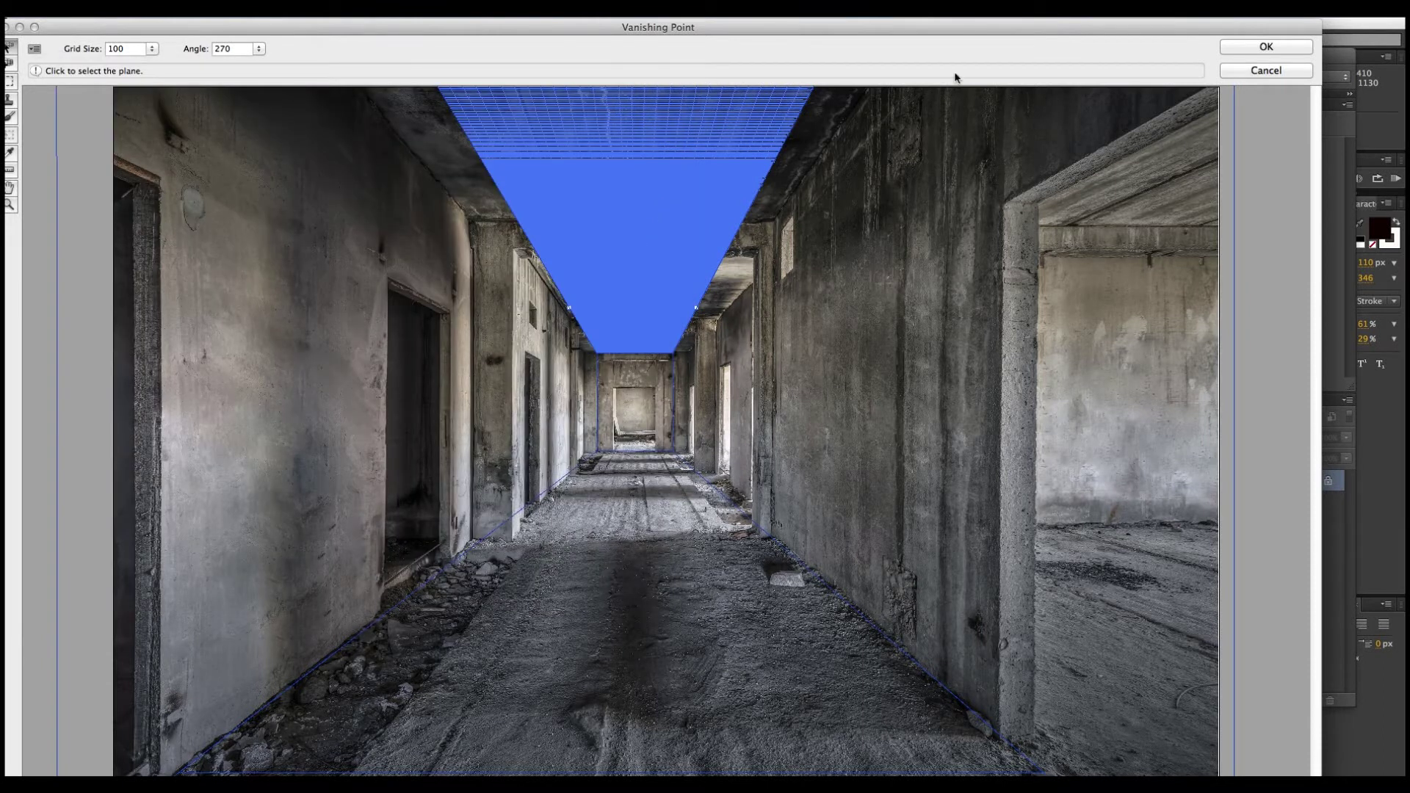
Cancel the Vanishing Point filter and return to After Effects.
left_click(1273, 70)
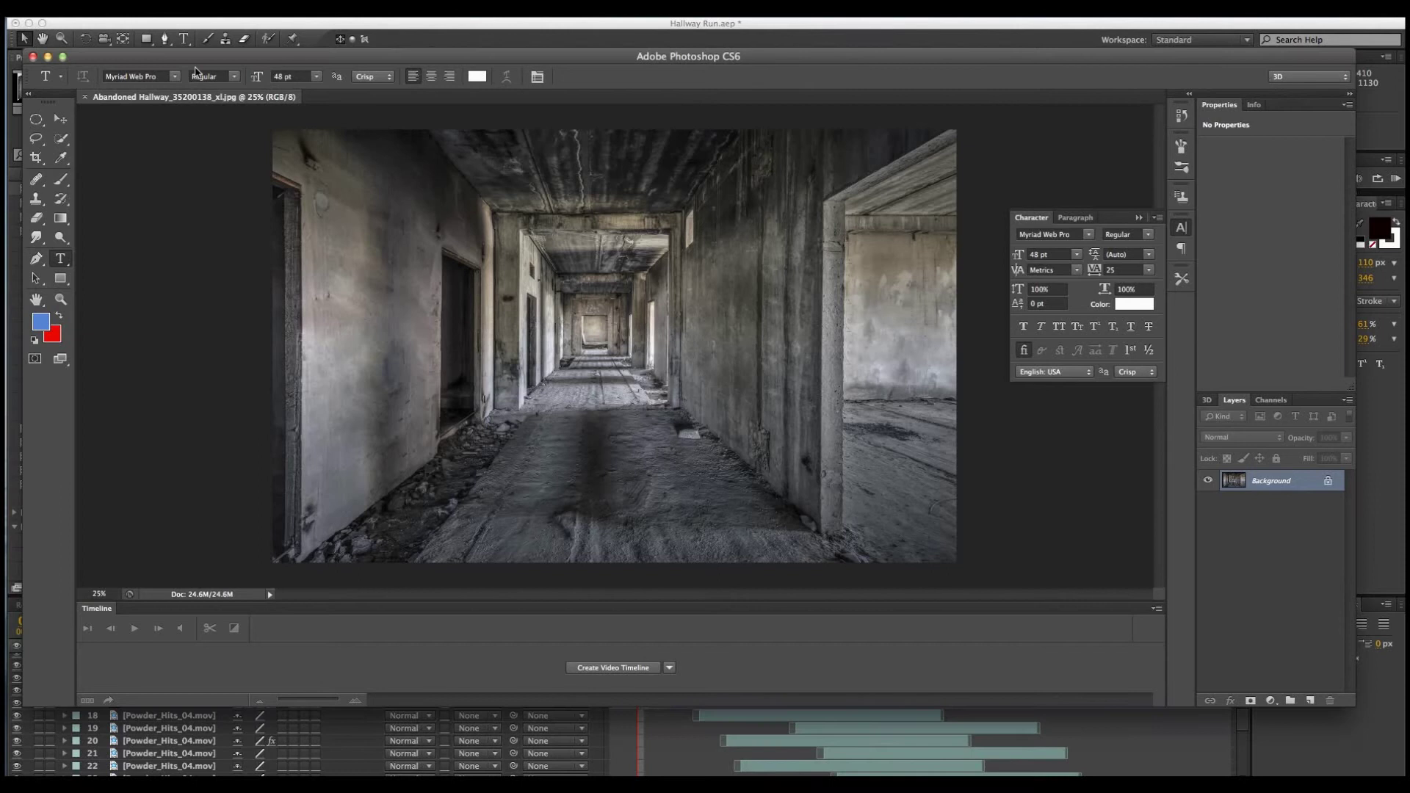
key("super+Tab")
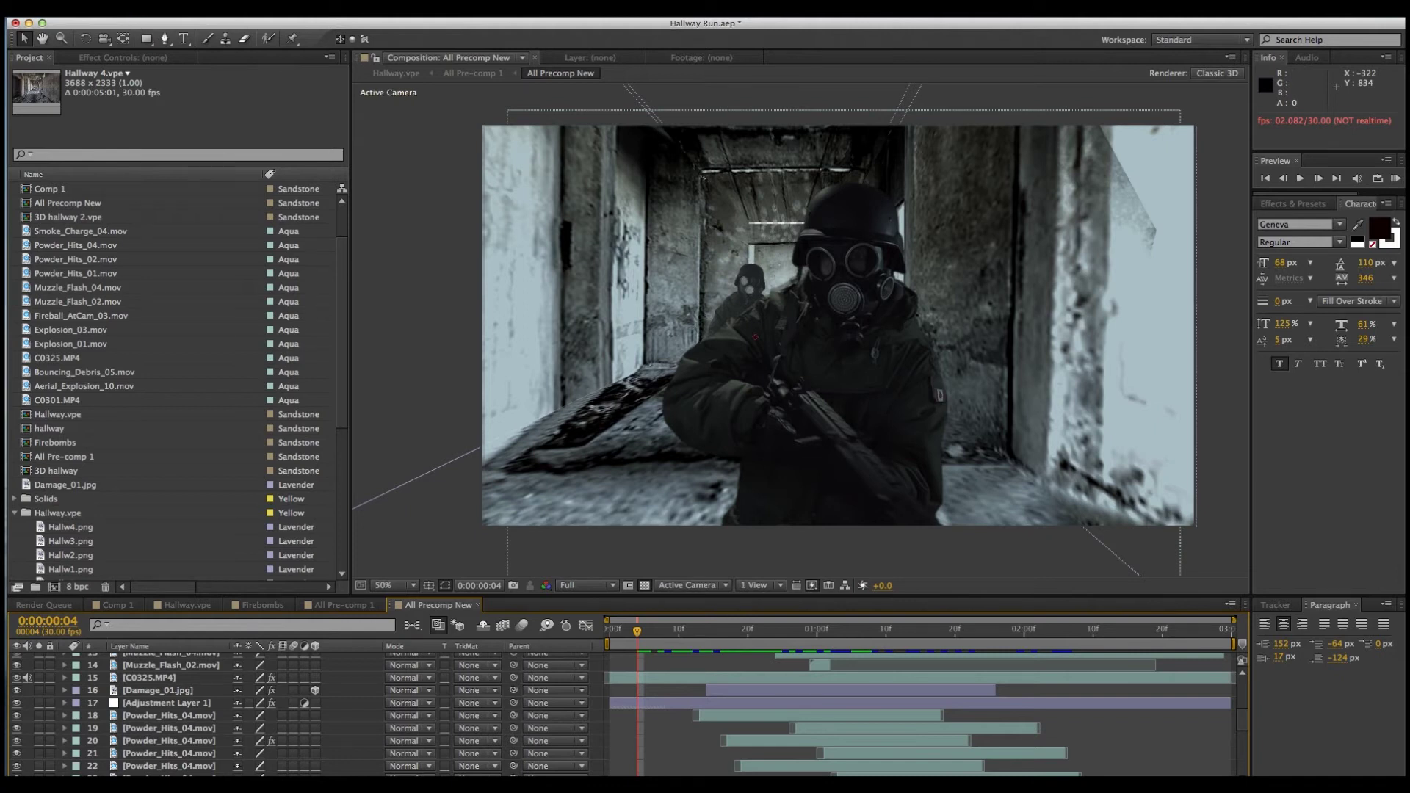
left_click(124, 7)
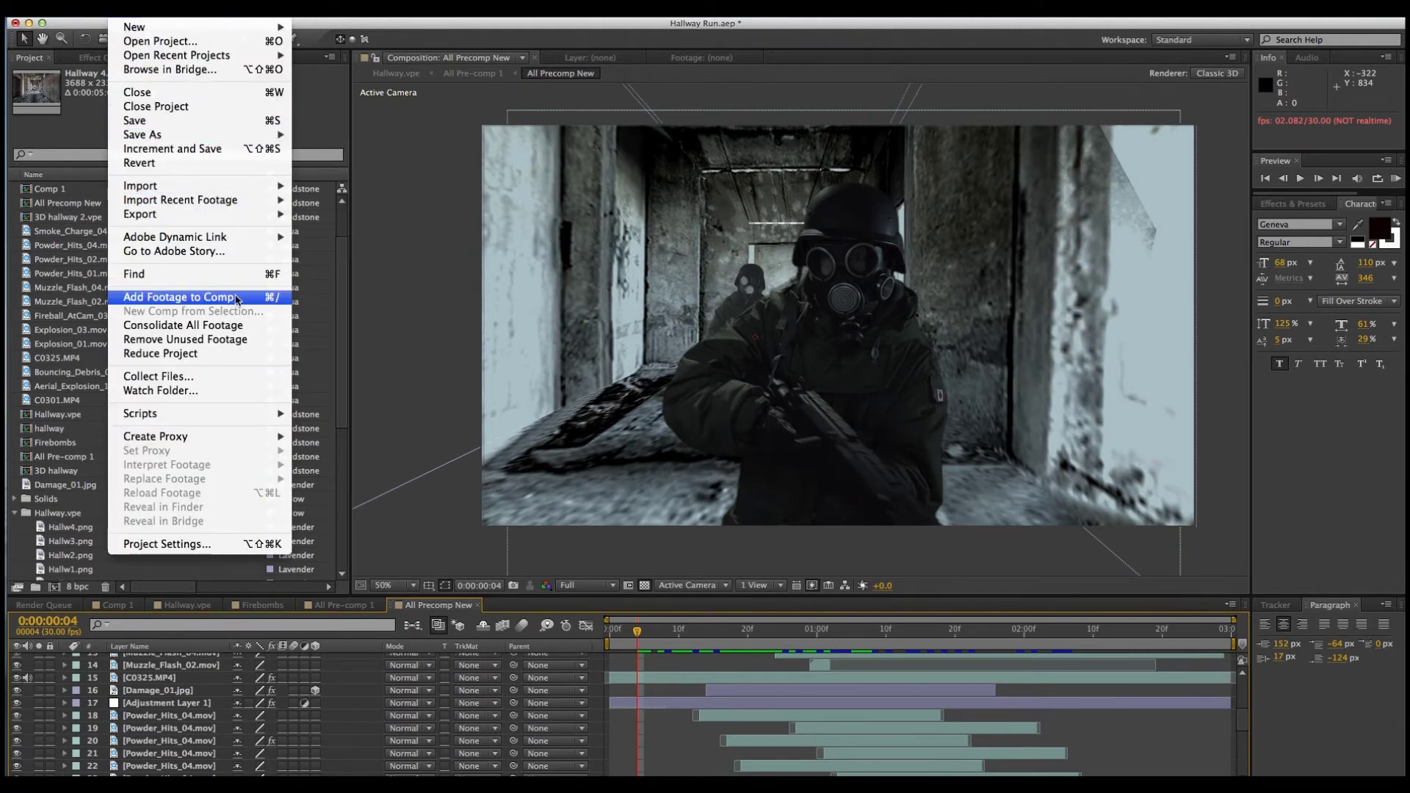
Import Hallway 4.vpe through File > Import > Vanishing Point (.vpe).
mouse_move(167, 188)
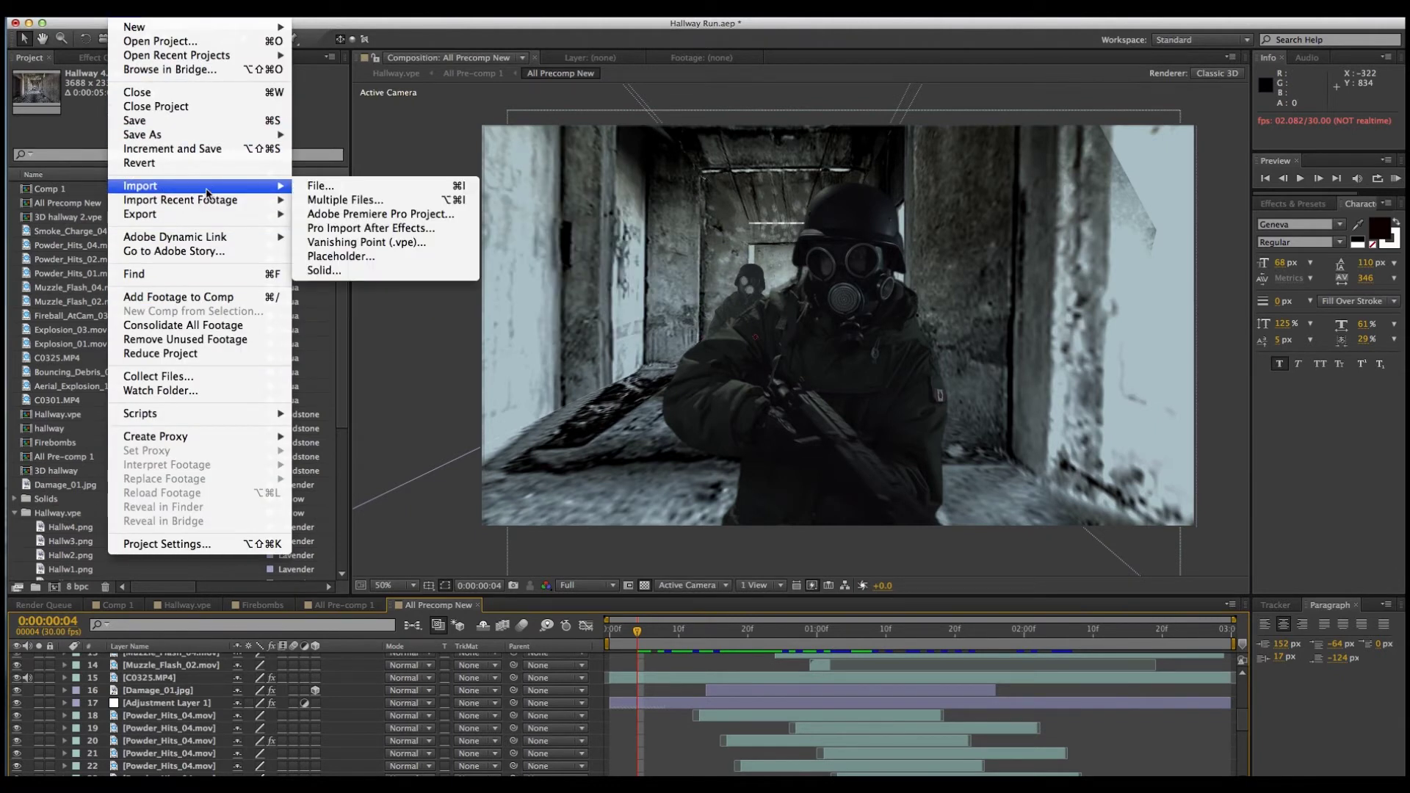
left_click(395, 248)
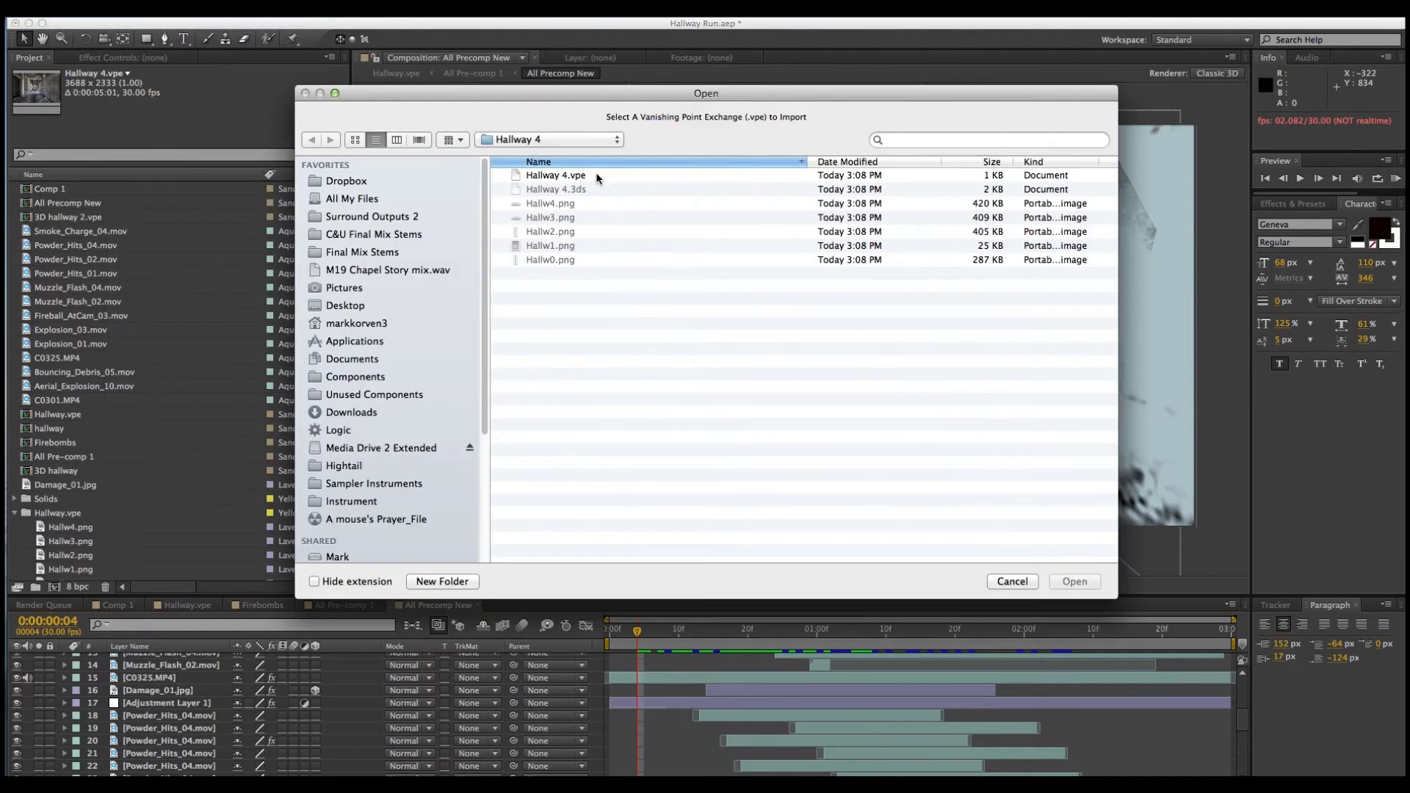
left_click(556, 177)
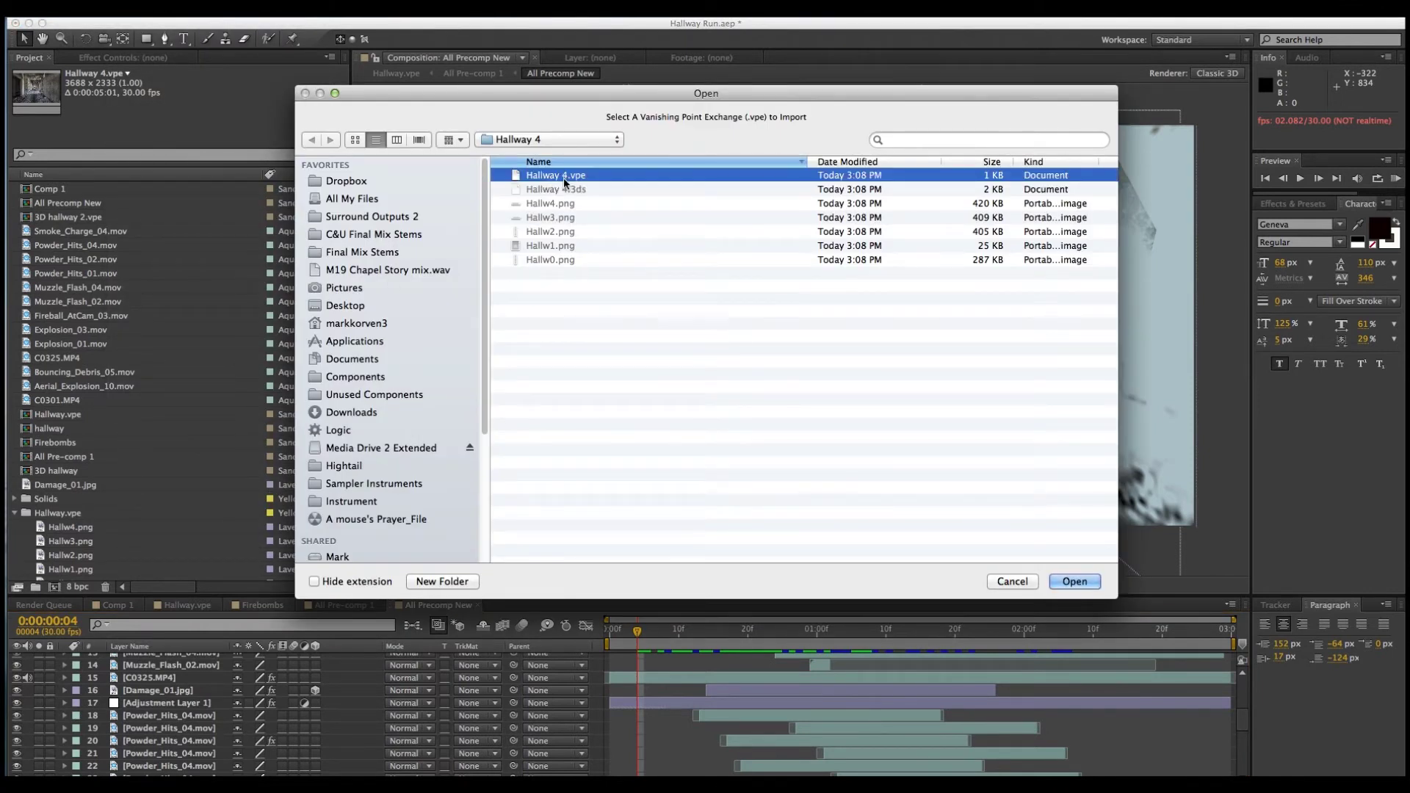
left_click(556, 315)
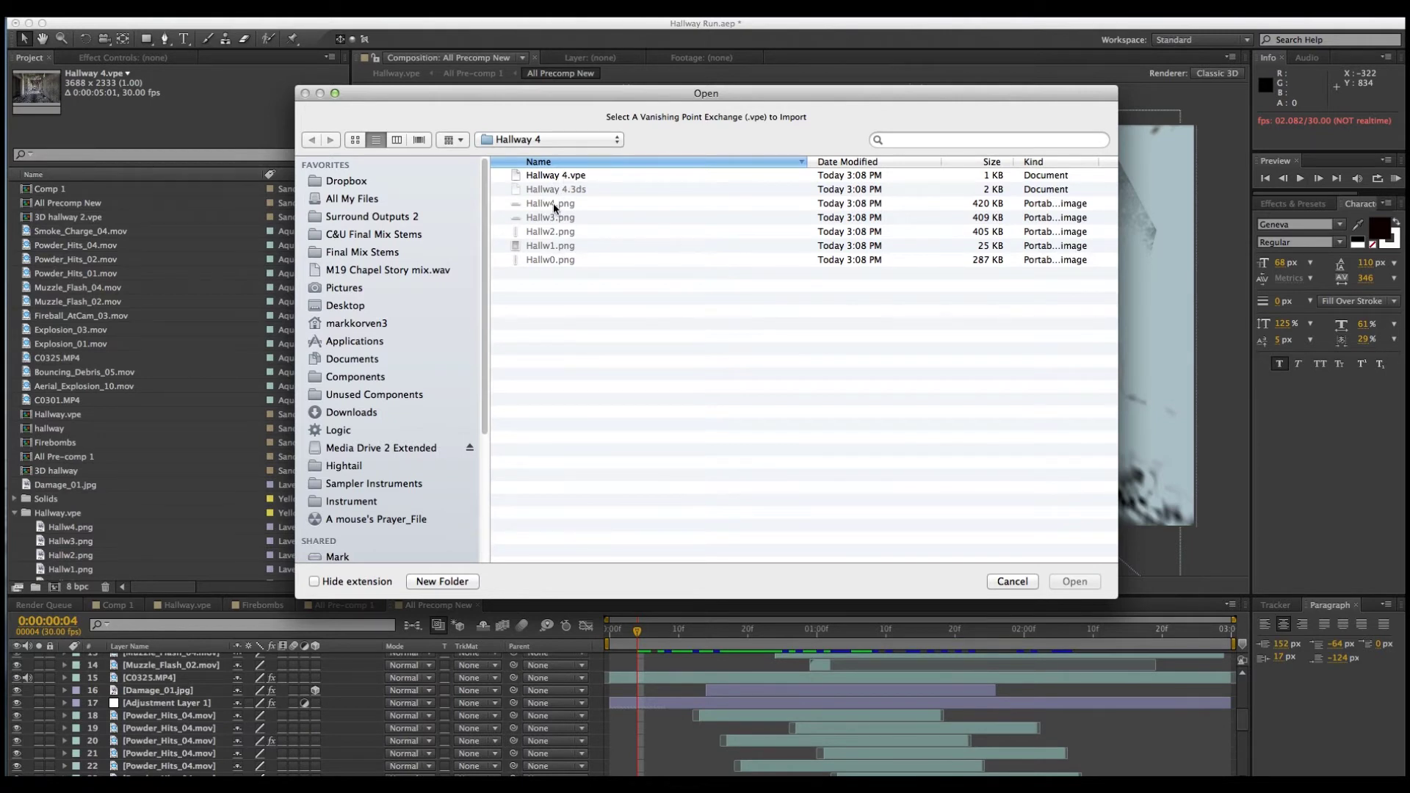
left_click(556, 176)
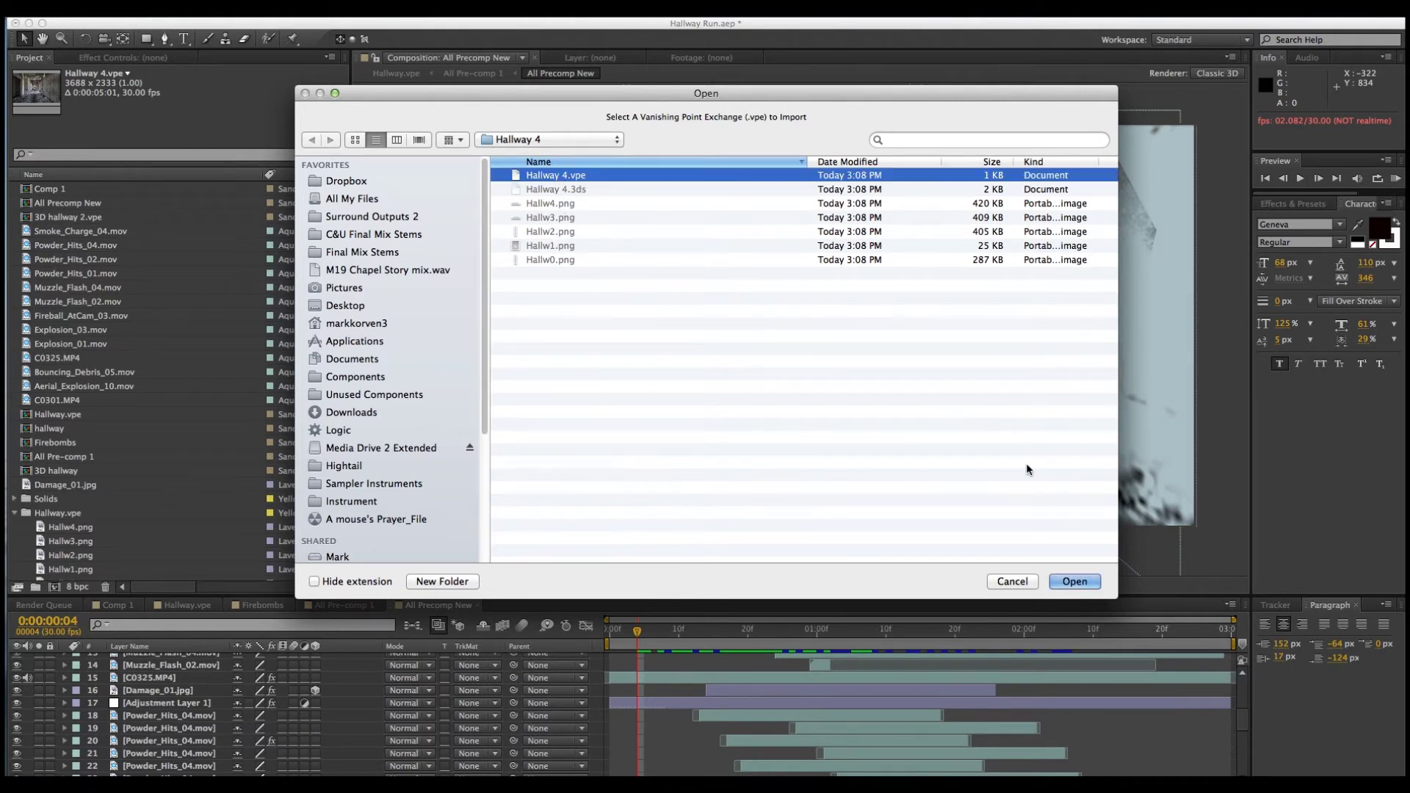
left_click(1074, 580)
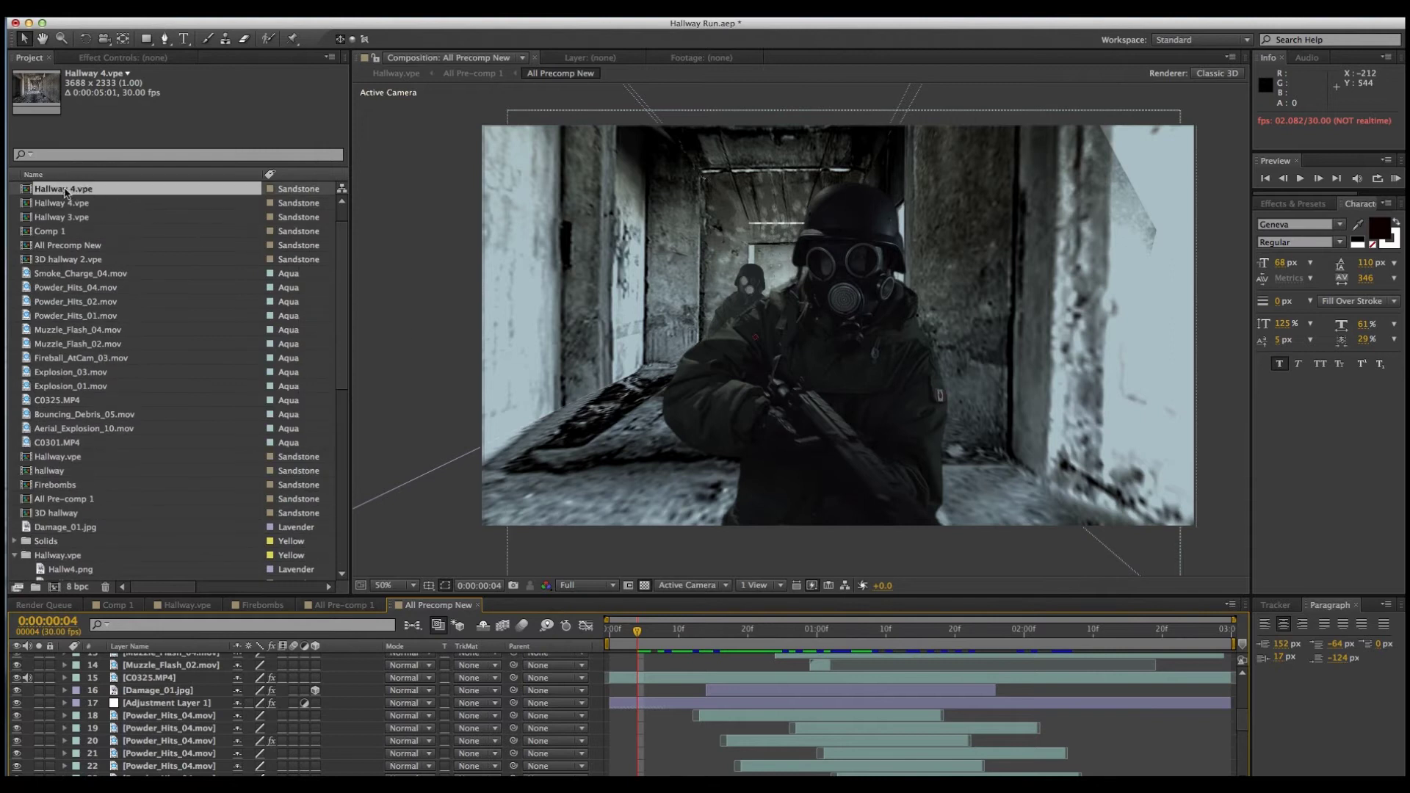
Open the Hallway 4.vpe comp and set the viewer zoom to 25%.
double_click(30, 191)
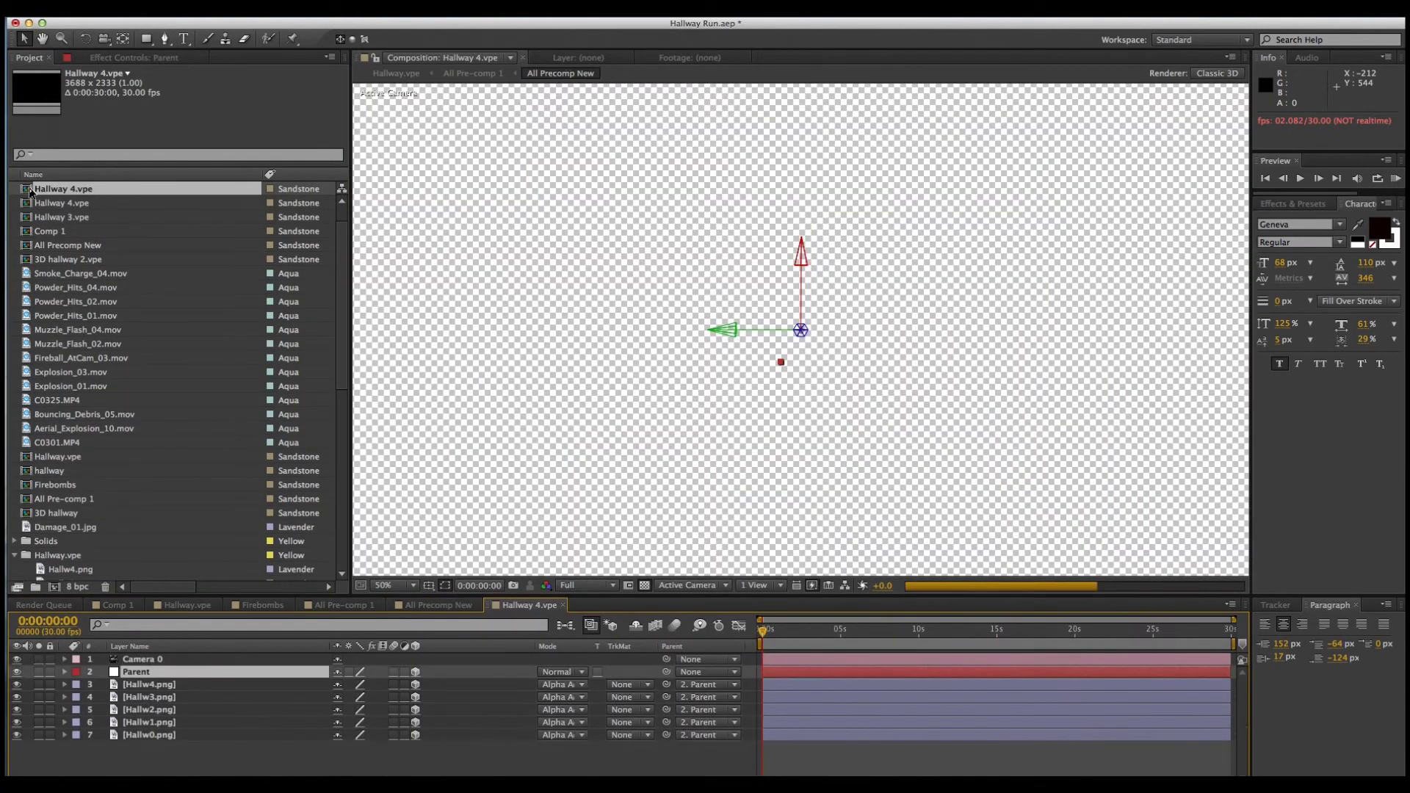
key("comma")
key("comma")
key("comma")
key("comma")
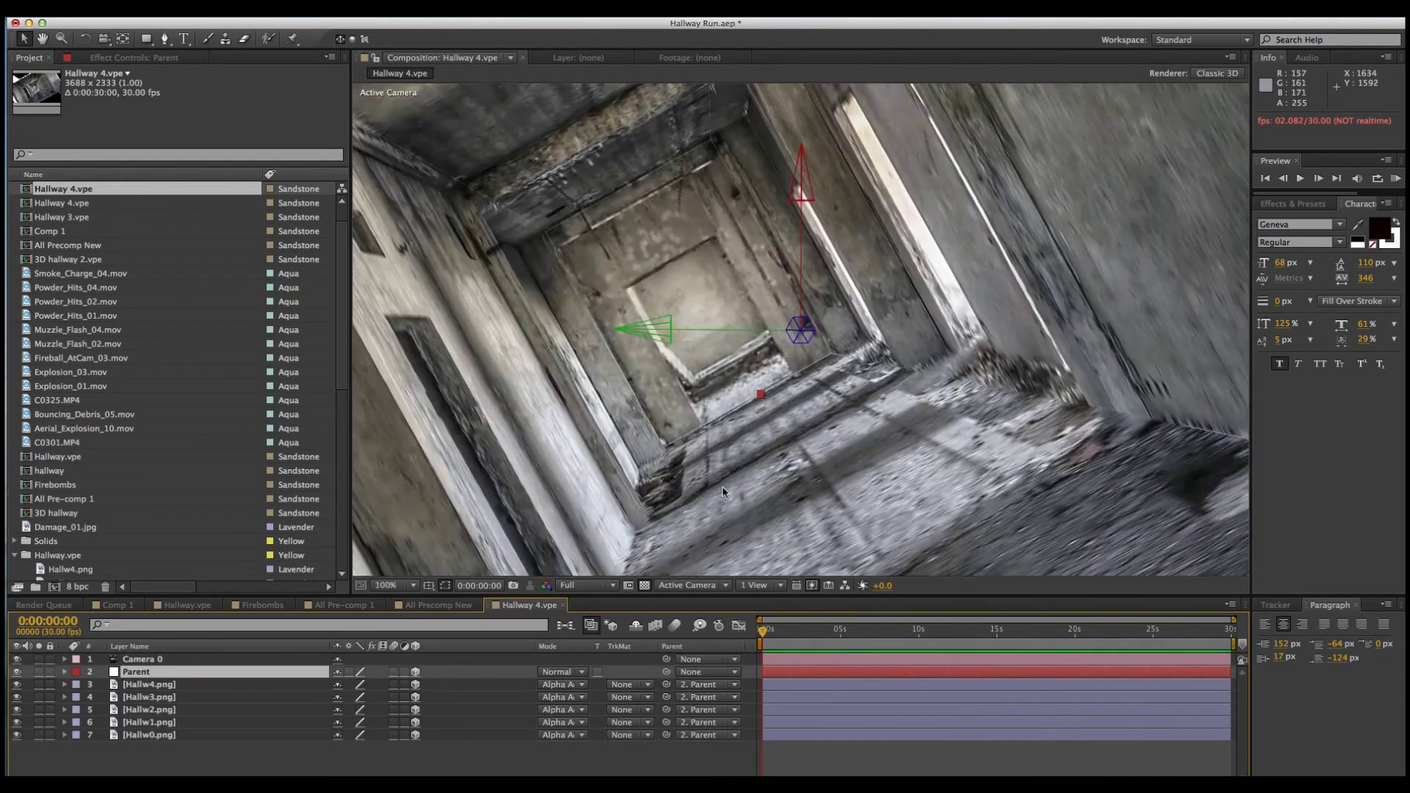
key("period")
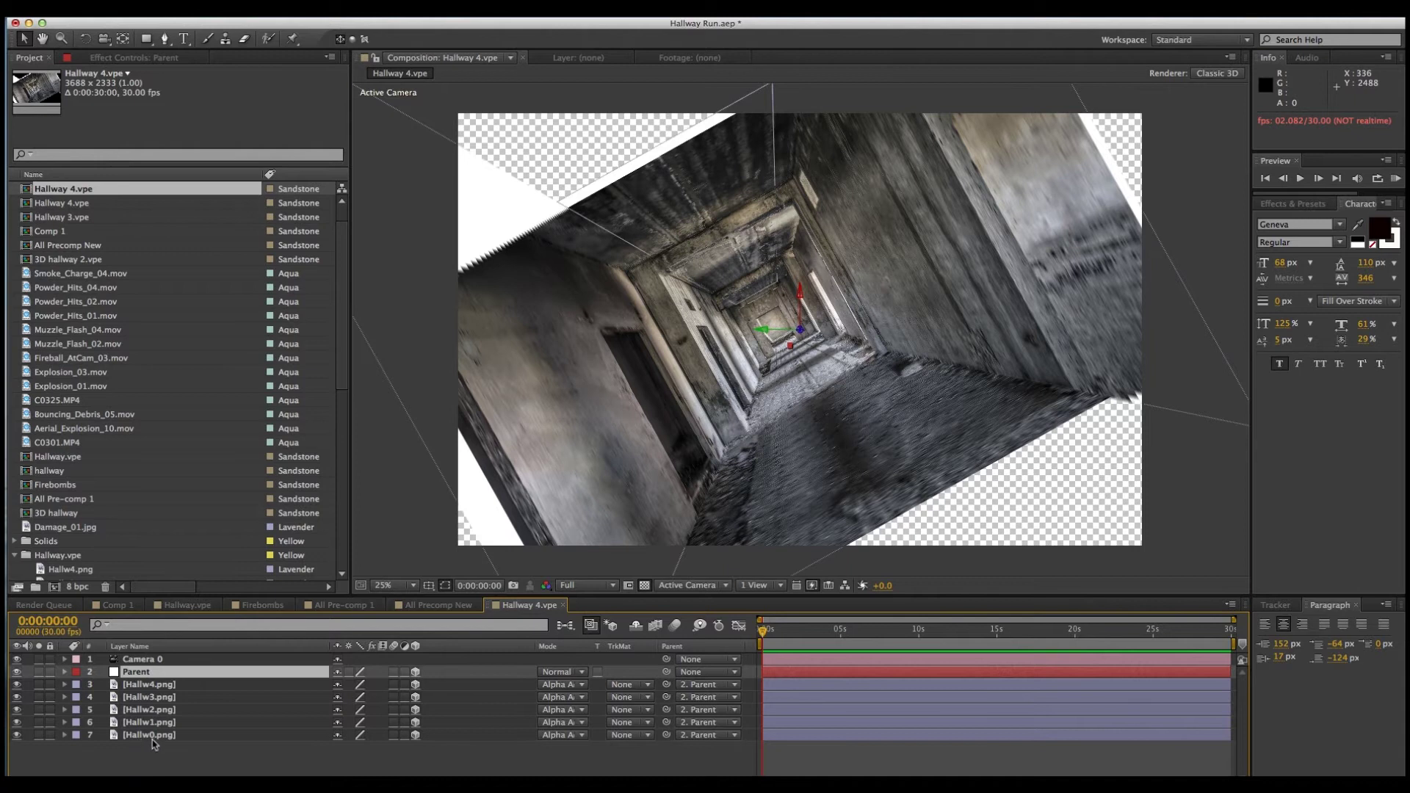
Toggle the hallway layers' visibility off and back on, then select the Parent layer.
left_click_drag(18, 736, 17, 709)
left_click(16, 697)
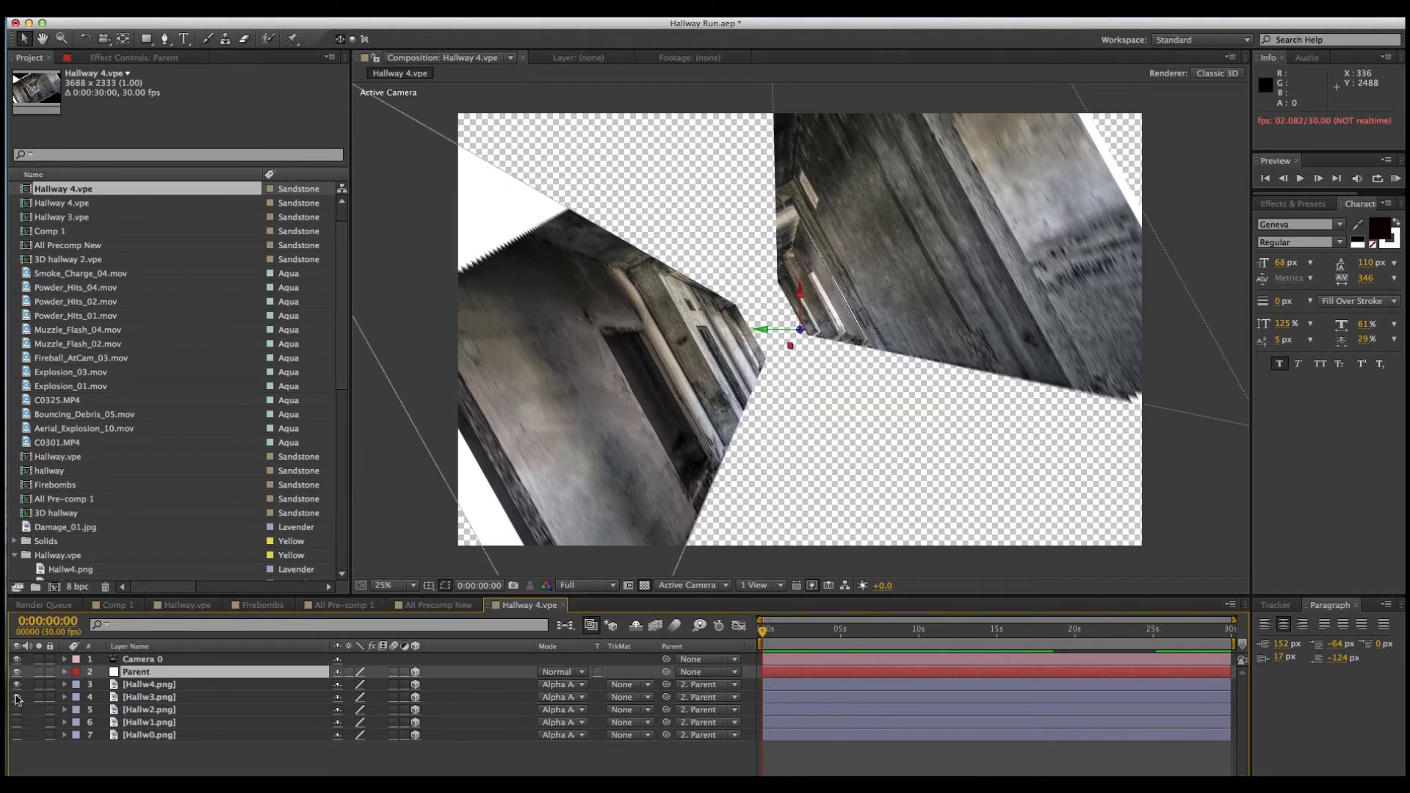
left_click_drag(17, 686, 19, 737)
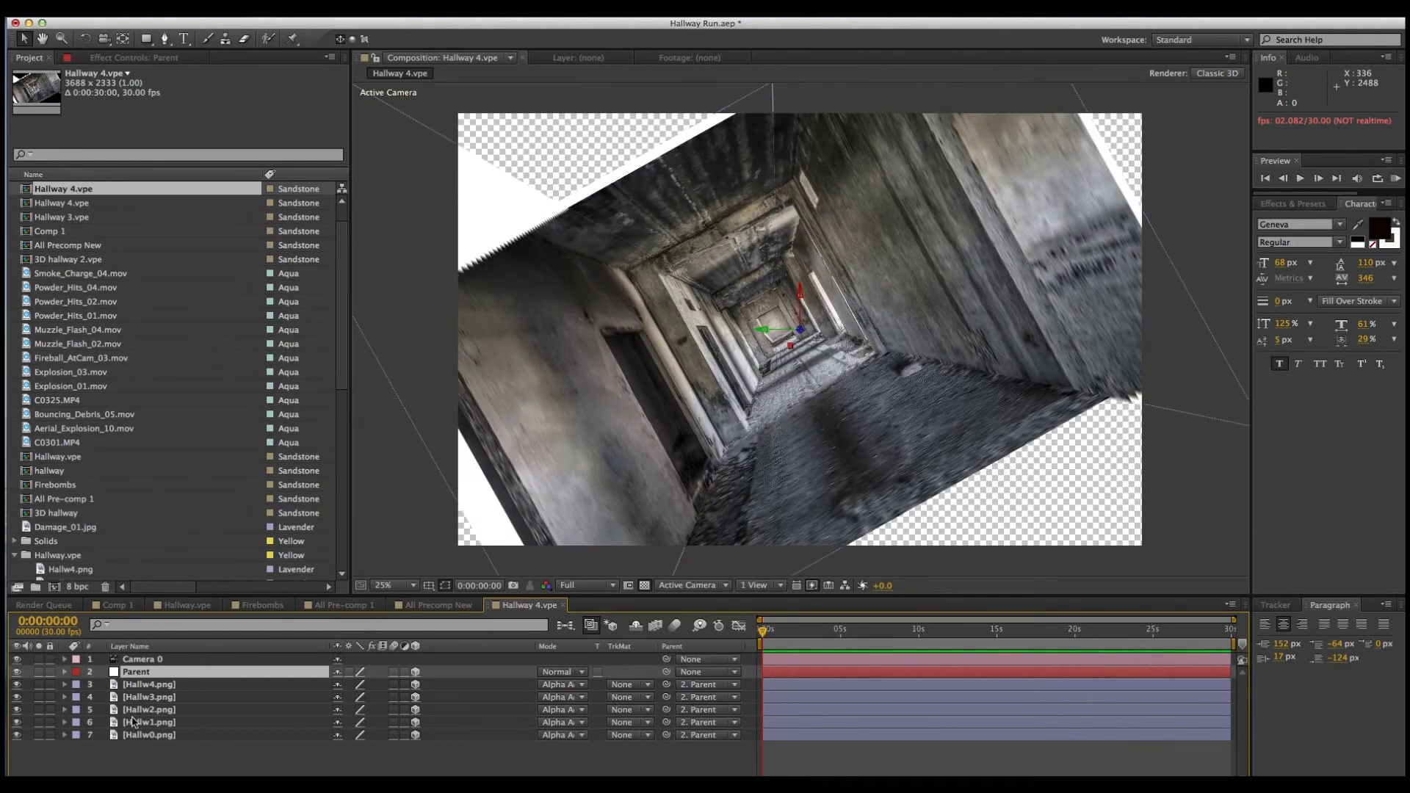
left_click(140, 672)
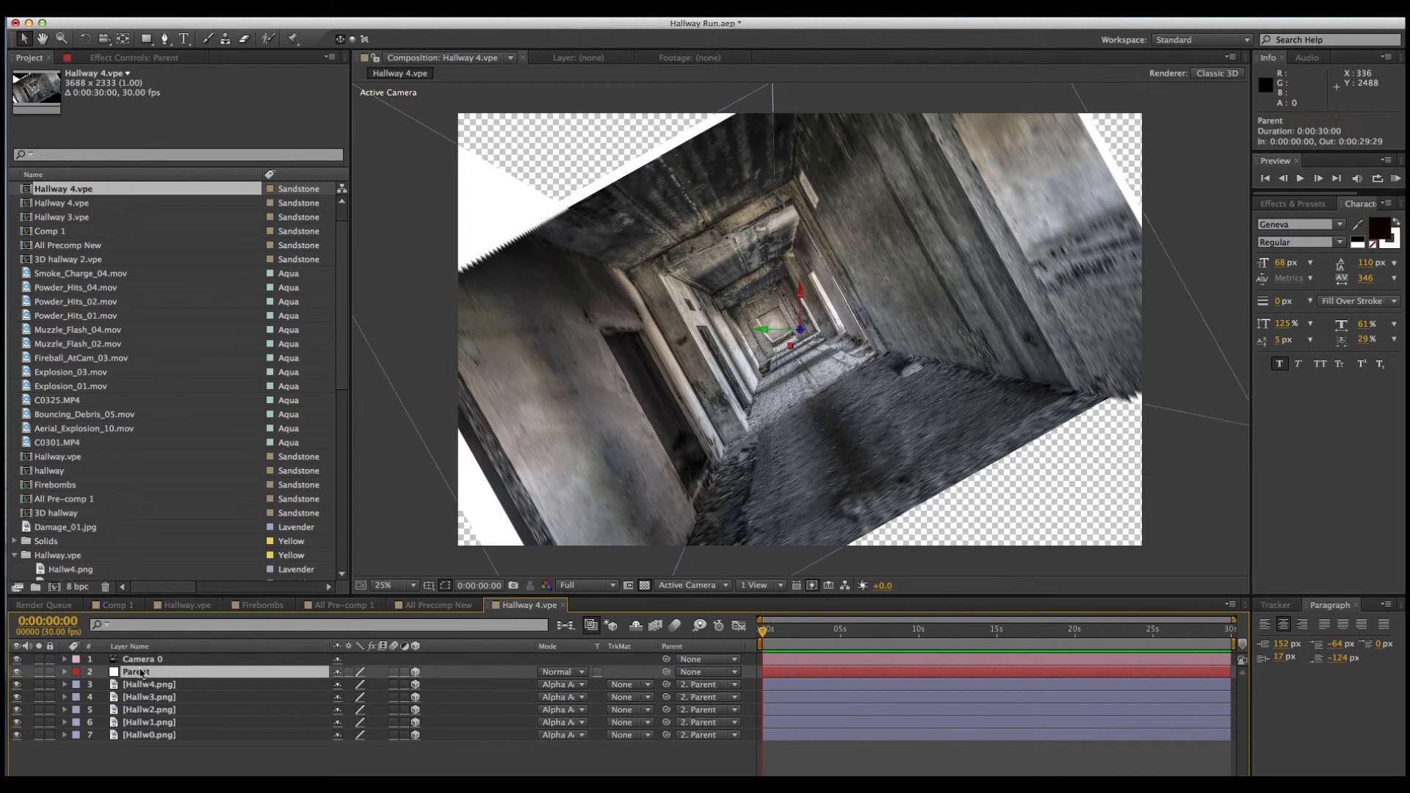
left_click(155, 662)
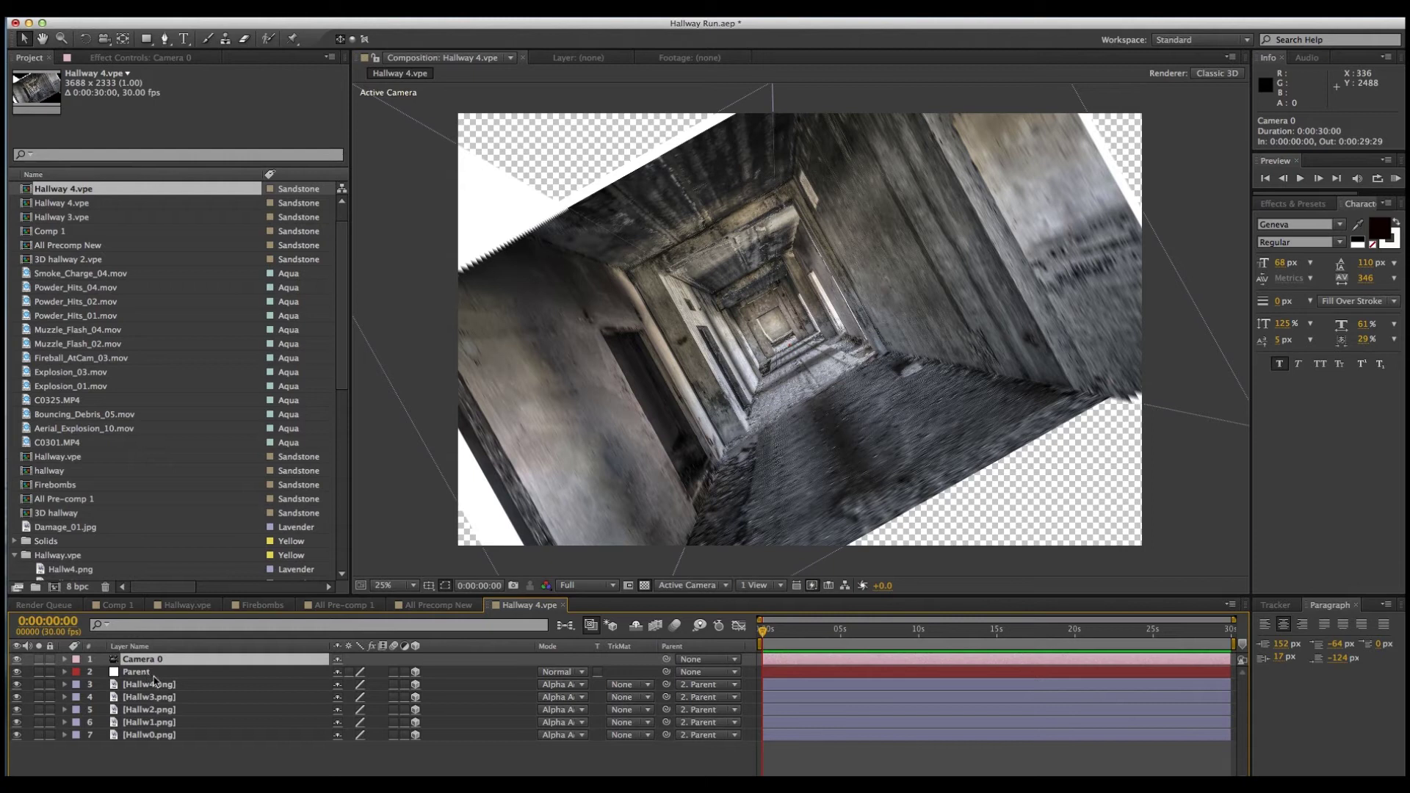
left_click(144, 674)
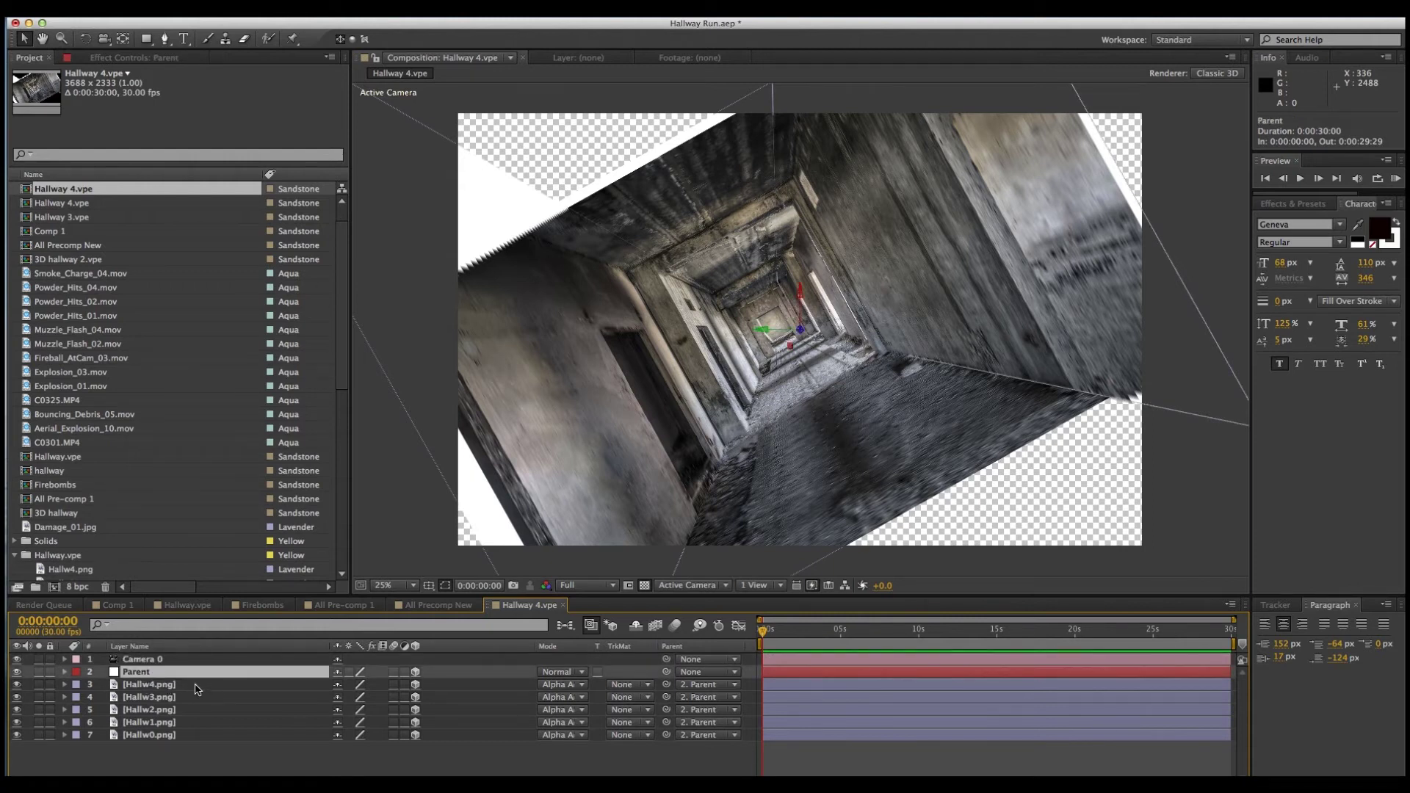
Rotate the Parent layer to -60.7° Z Rotation so the corridor reads straight.
key("r")
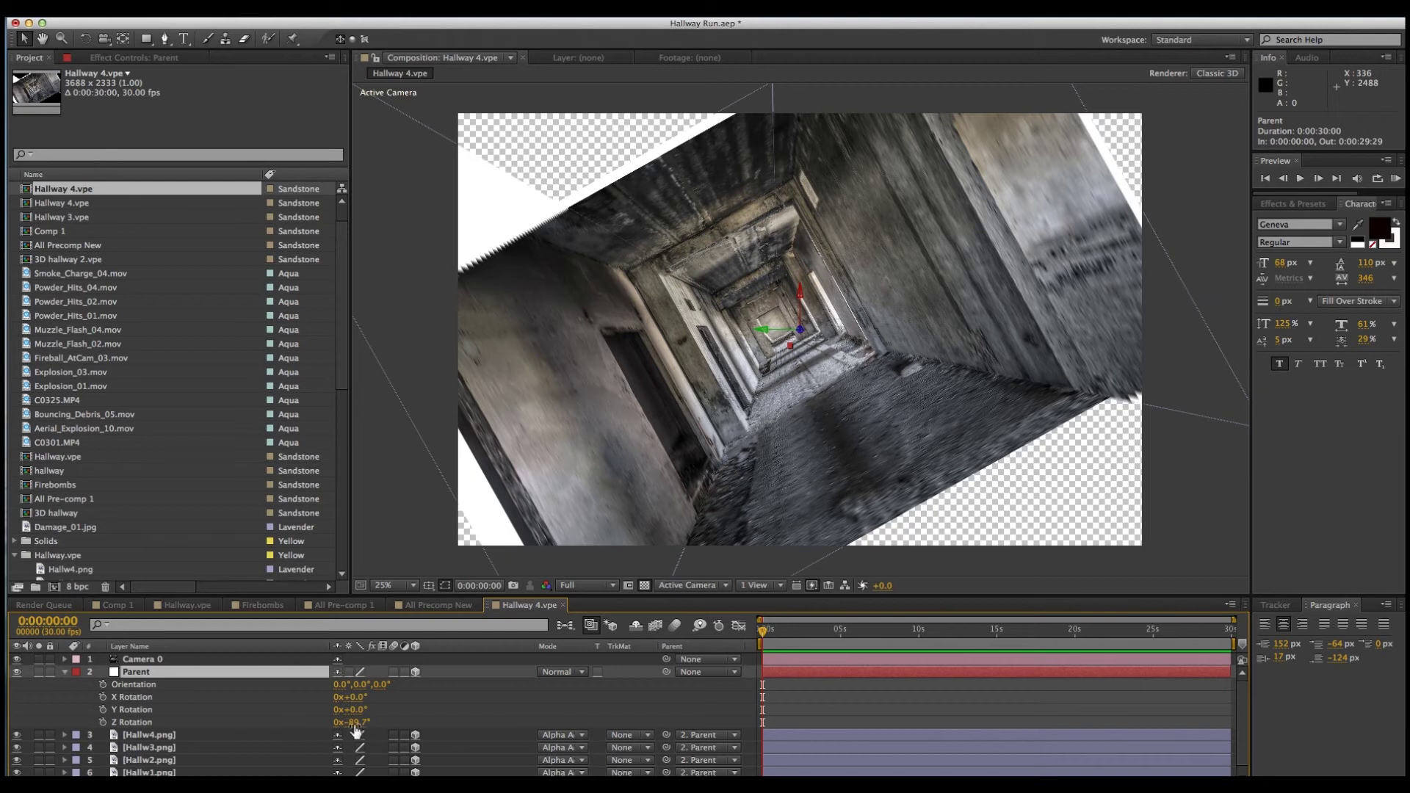
left_click_drag(357, 727, 378, 722)
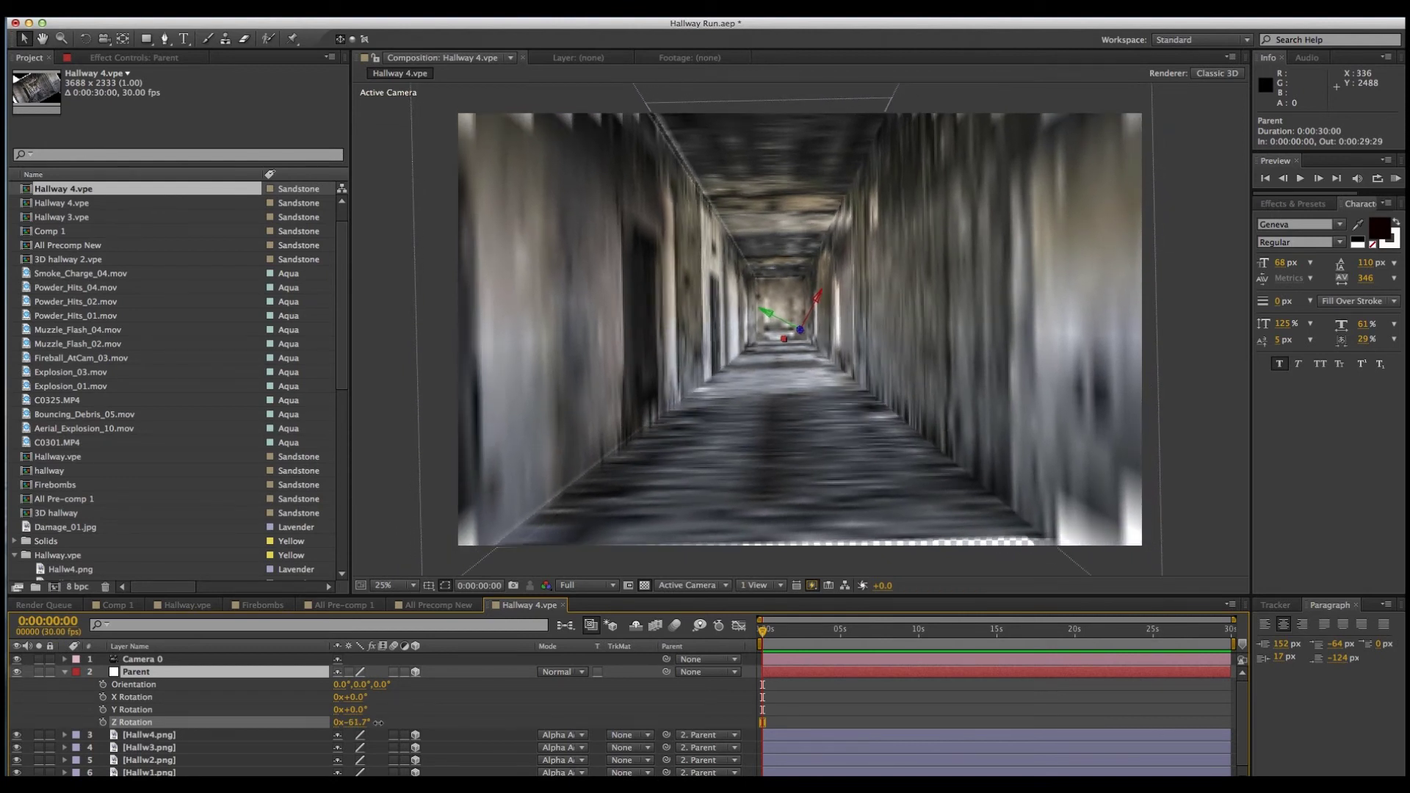
left_click_drag(379, 722, 378, 722)
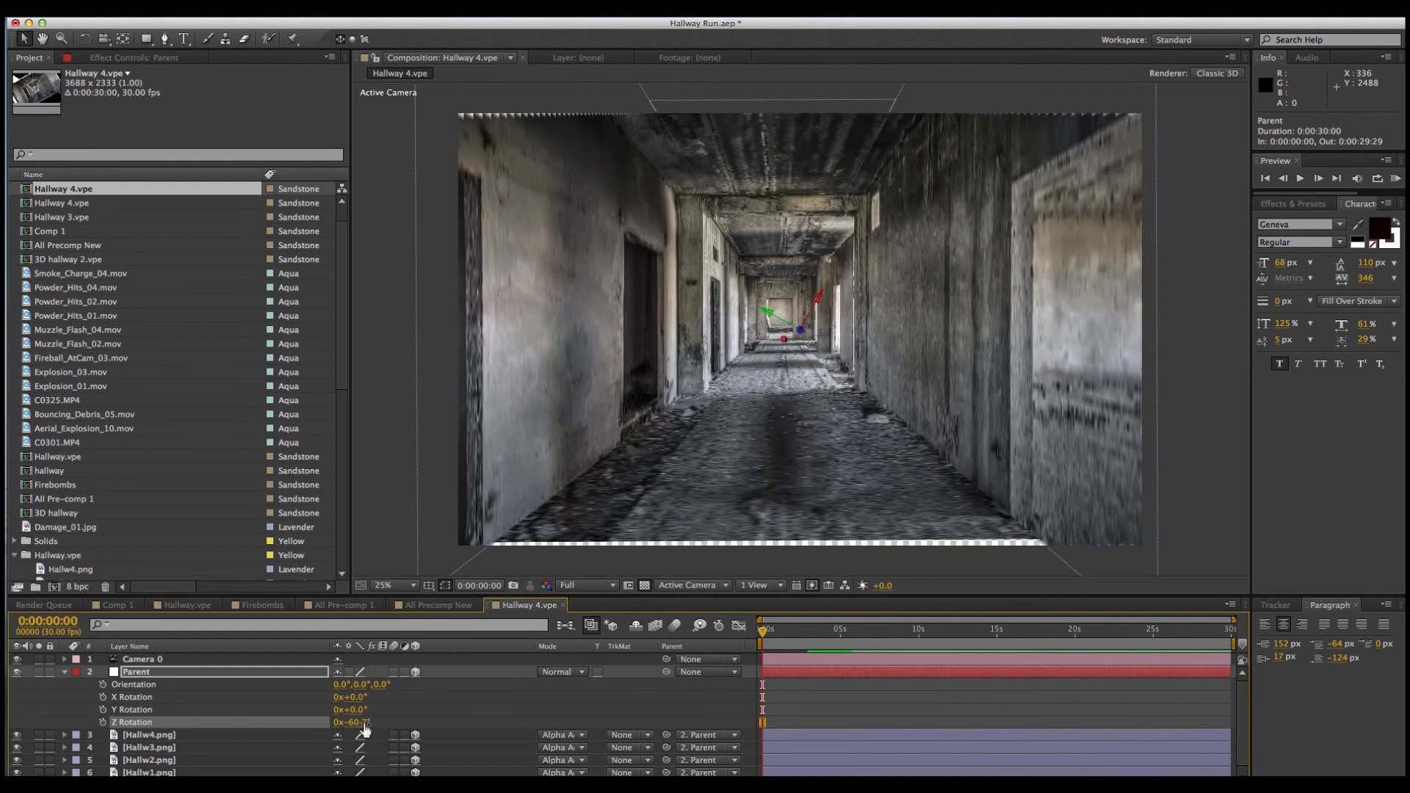
left_click(159, 660)
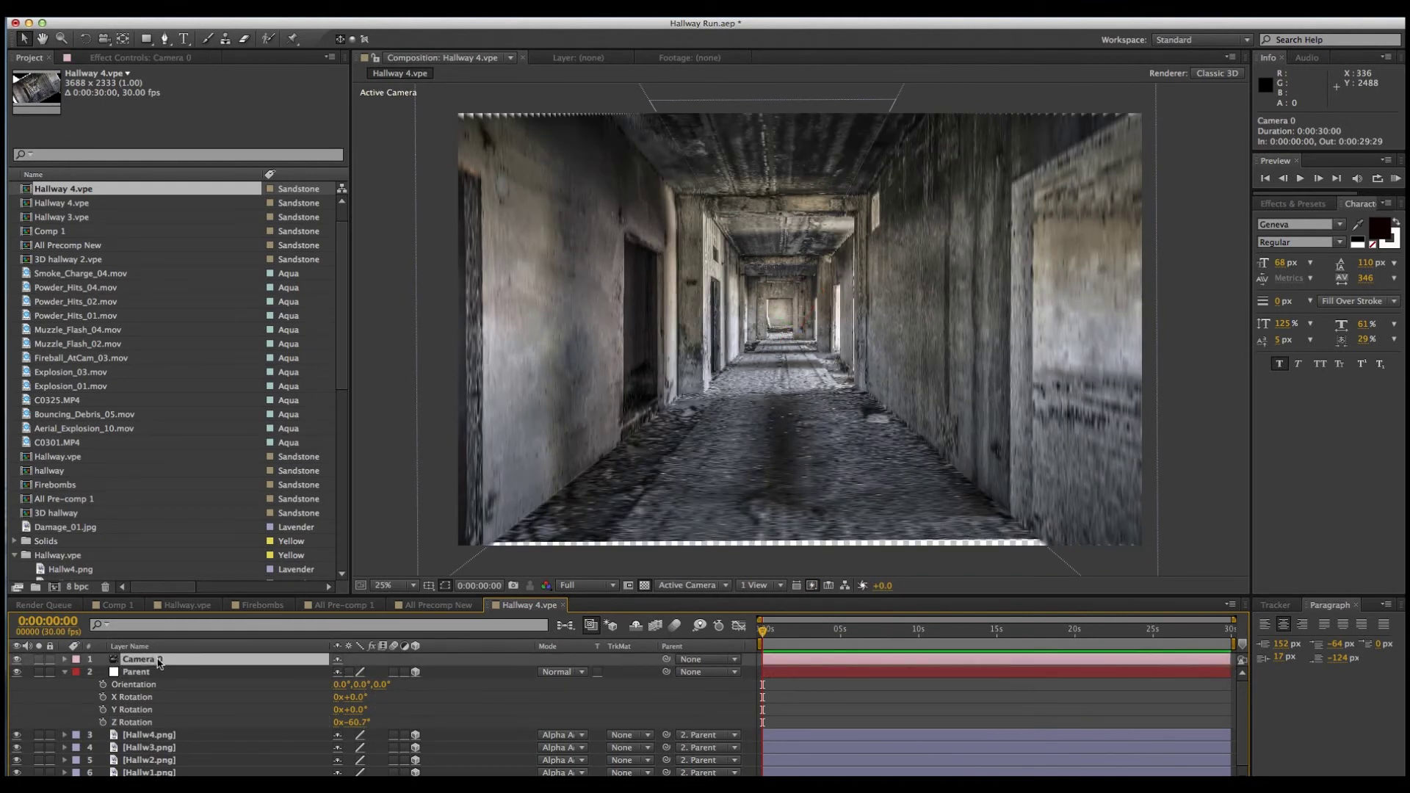
Push Camera 0's Position Z to -234180.8, giving 1844.0, 1166.5, -234180.8.
key("p")
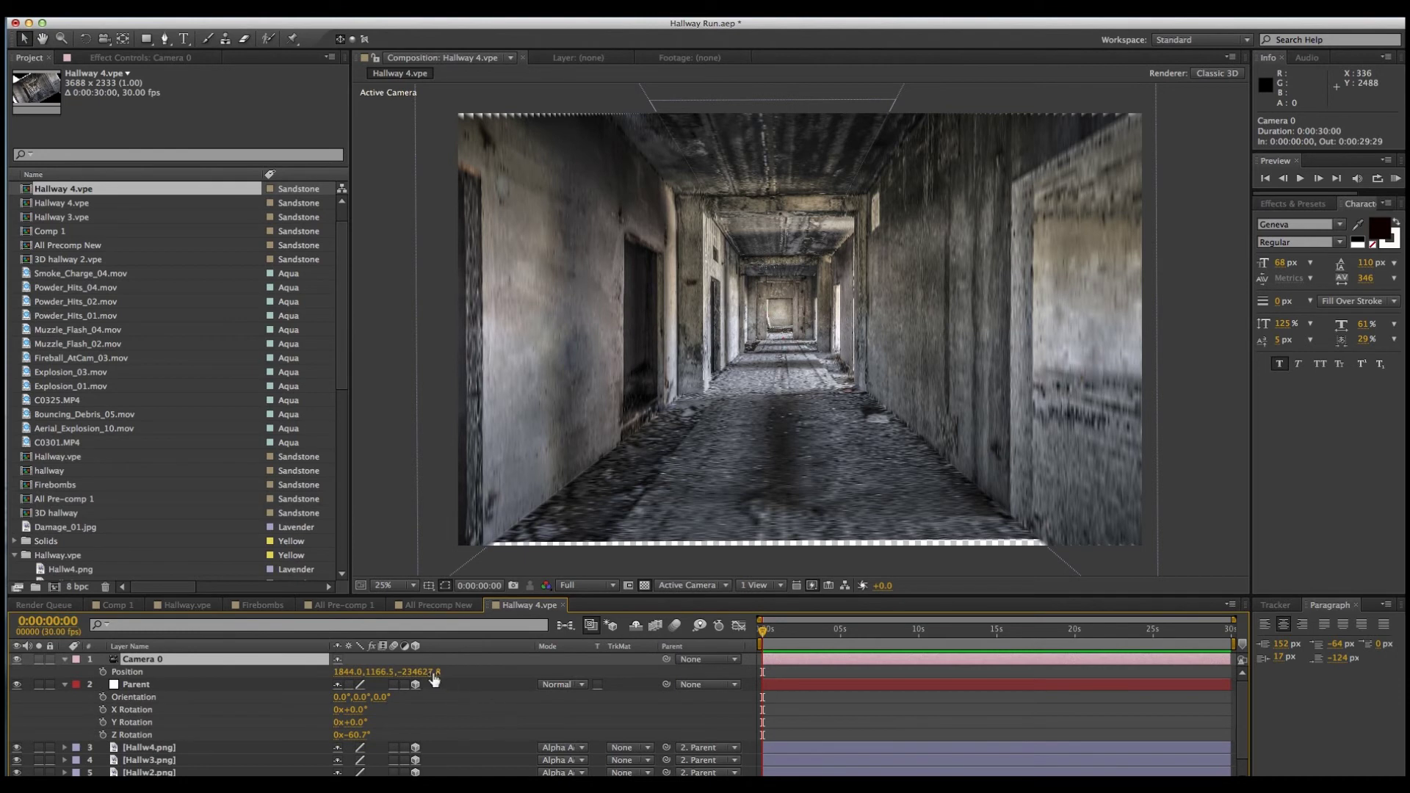
left_click_drag(434, 671, 797, 690)
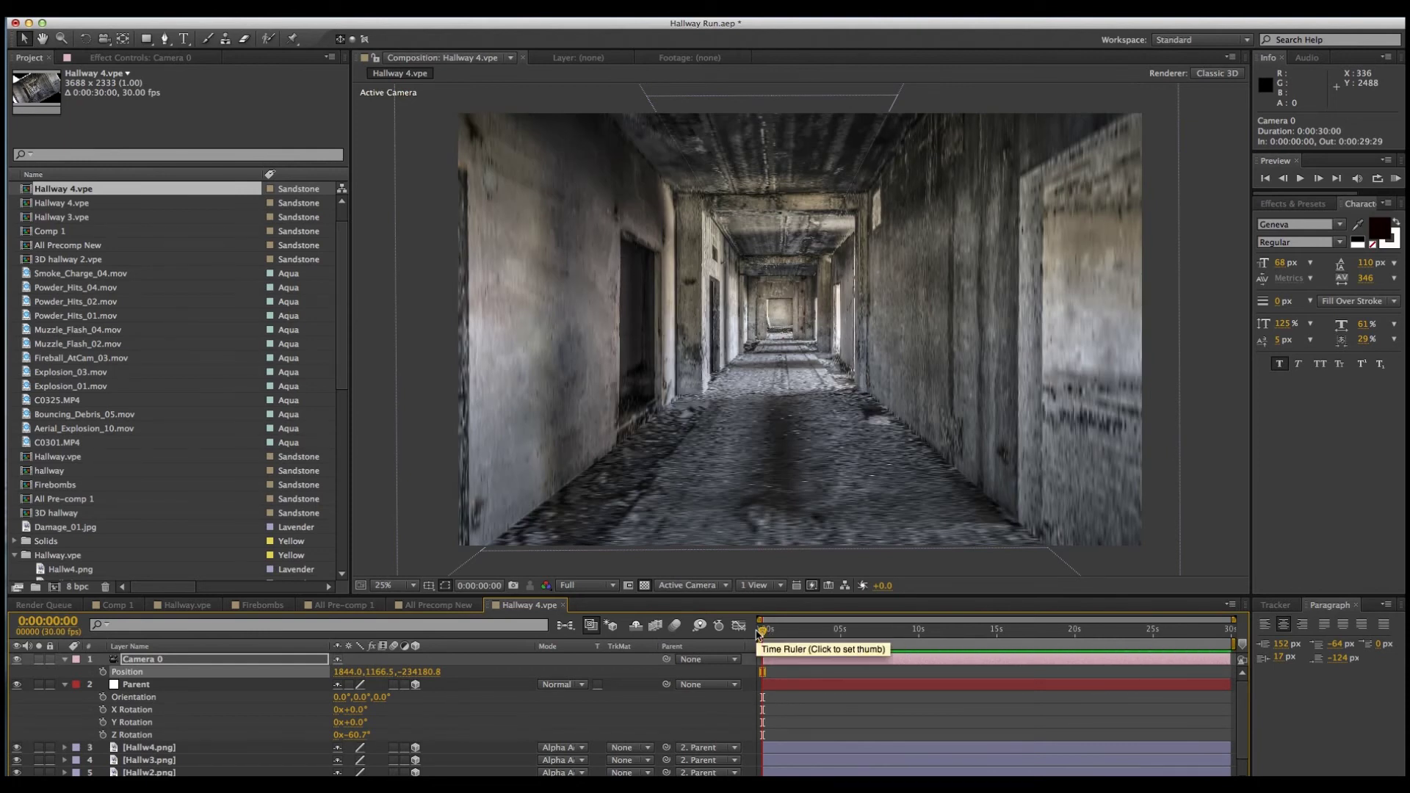
Set a starting Position keyframe on Camera 0 and trim the comp to 0:00:05:09.
left_click(102, 672)
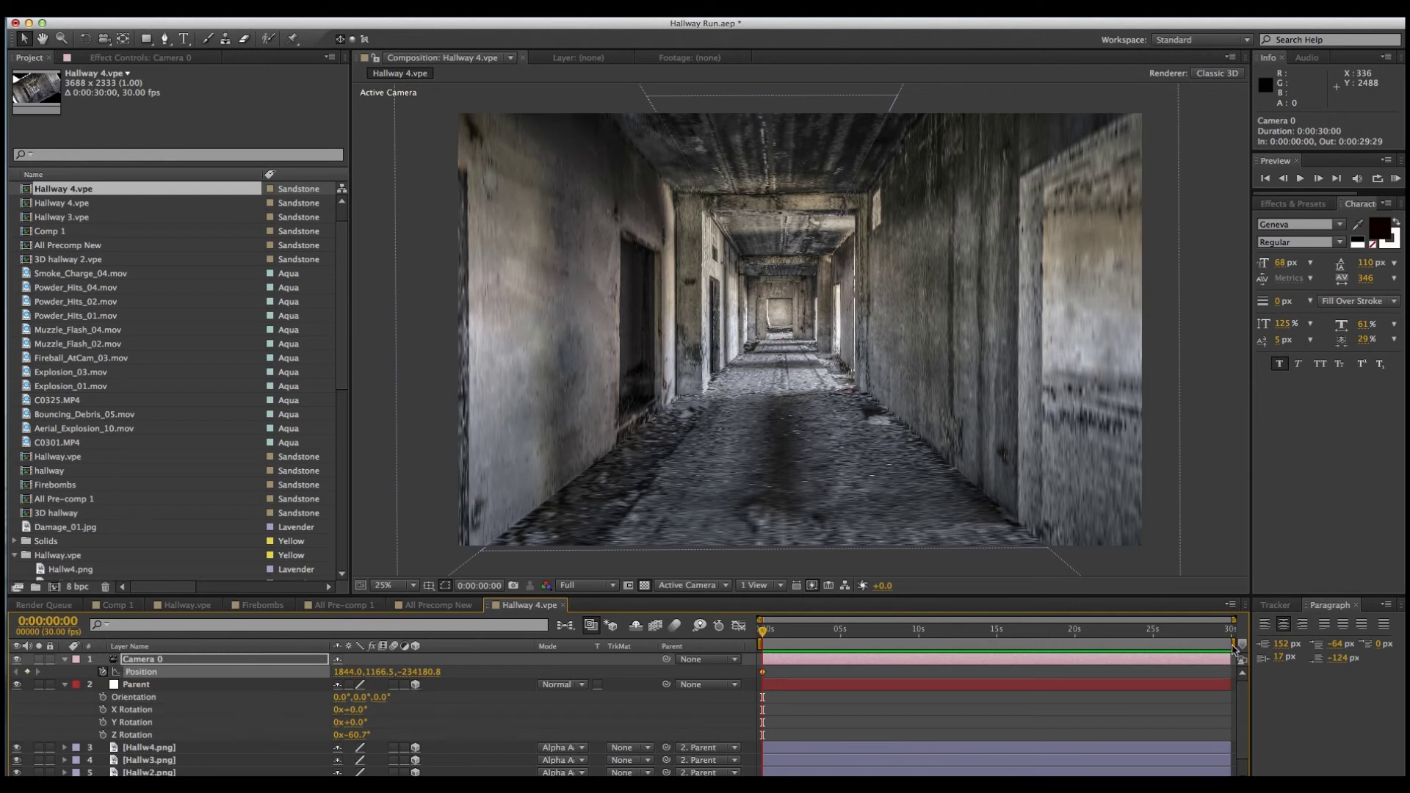
left_click_drag(1233, 648, 848, 631)
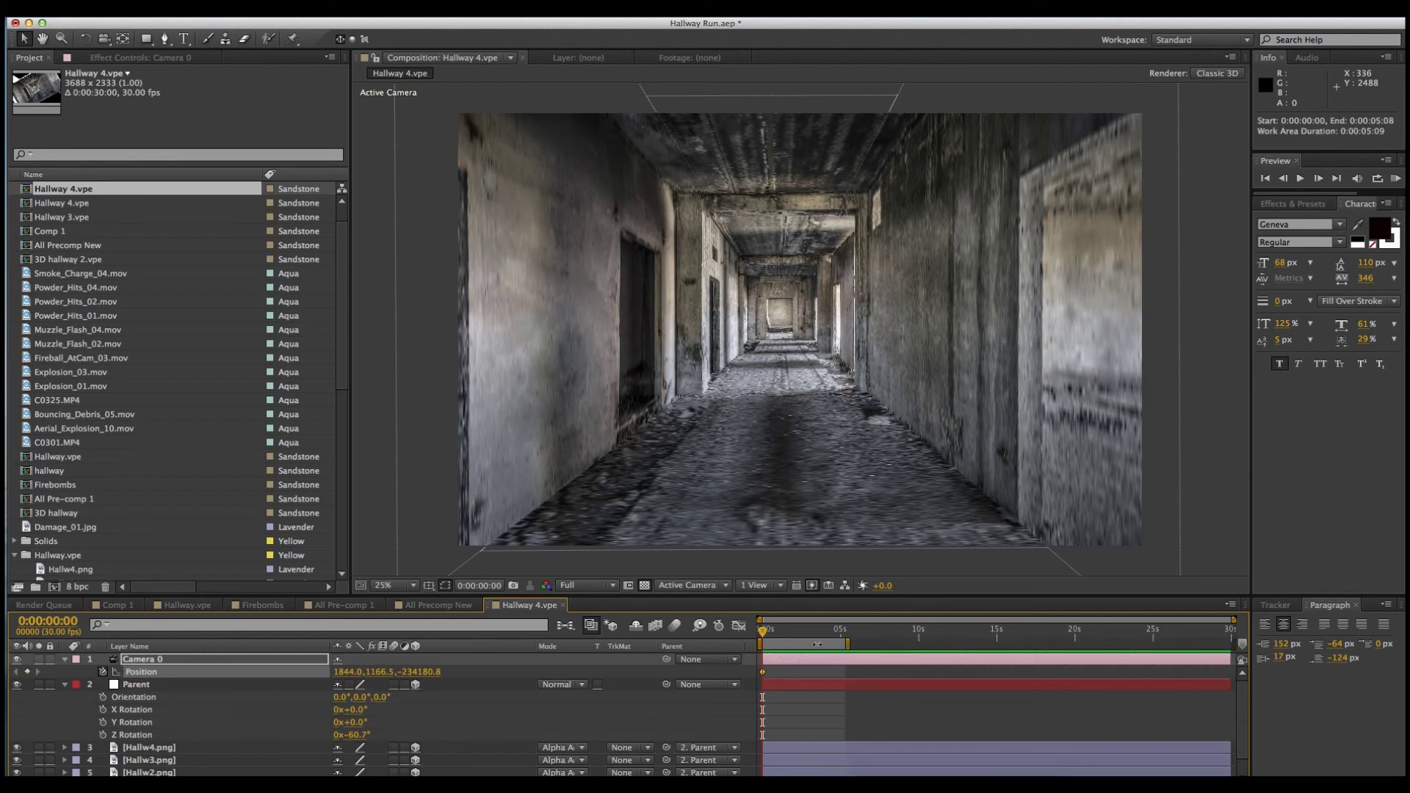
right_click(818, 647)
left_click(845, 683)
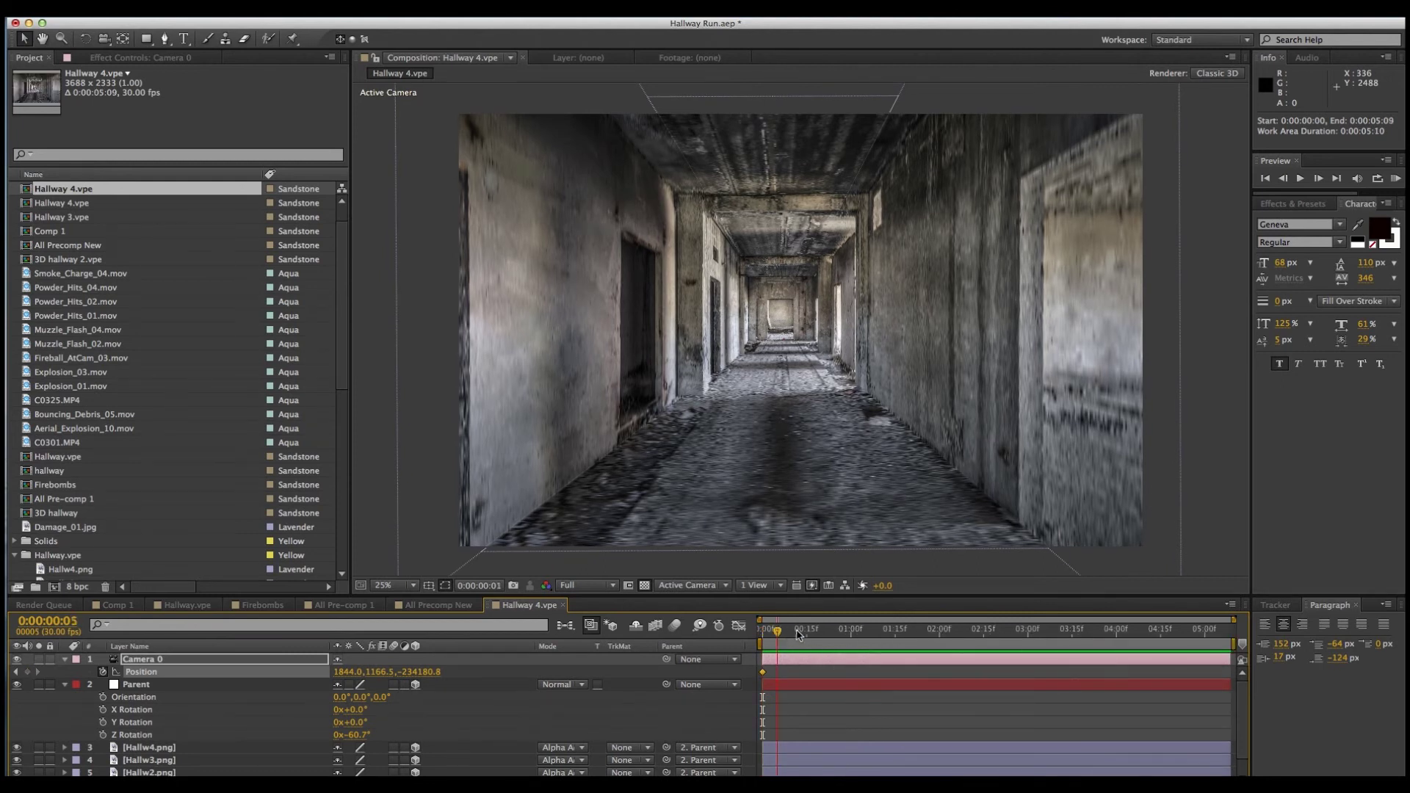
At the comp's last frame (0:00:05:08), move Camera 0 down the hallway to Position Z -215000.
key("End")
mouse_move(419, 676)
left_mouse_down()
mouse_move(395, 670)
mouse_move(428, 677)
left_mouse_up()
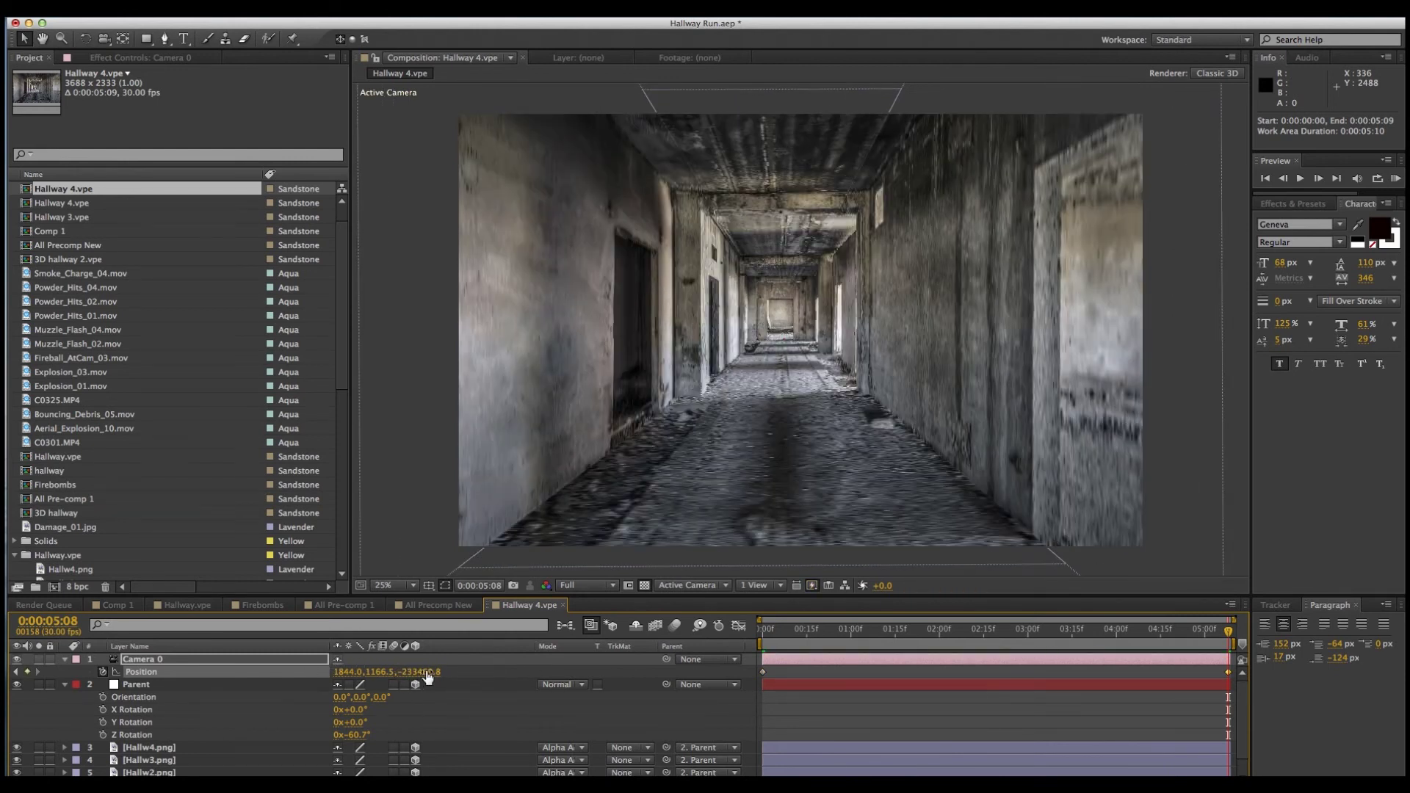
left_click(424, 673)
type("-215000")
key("Return")
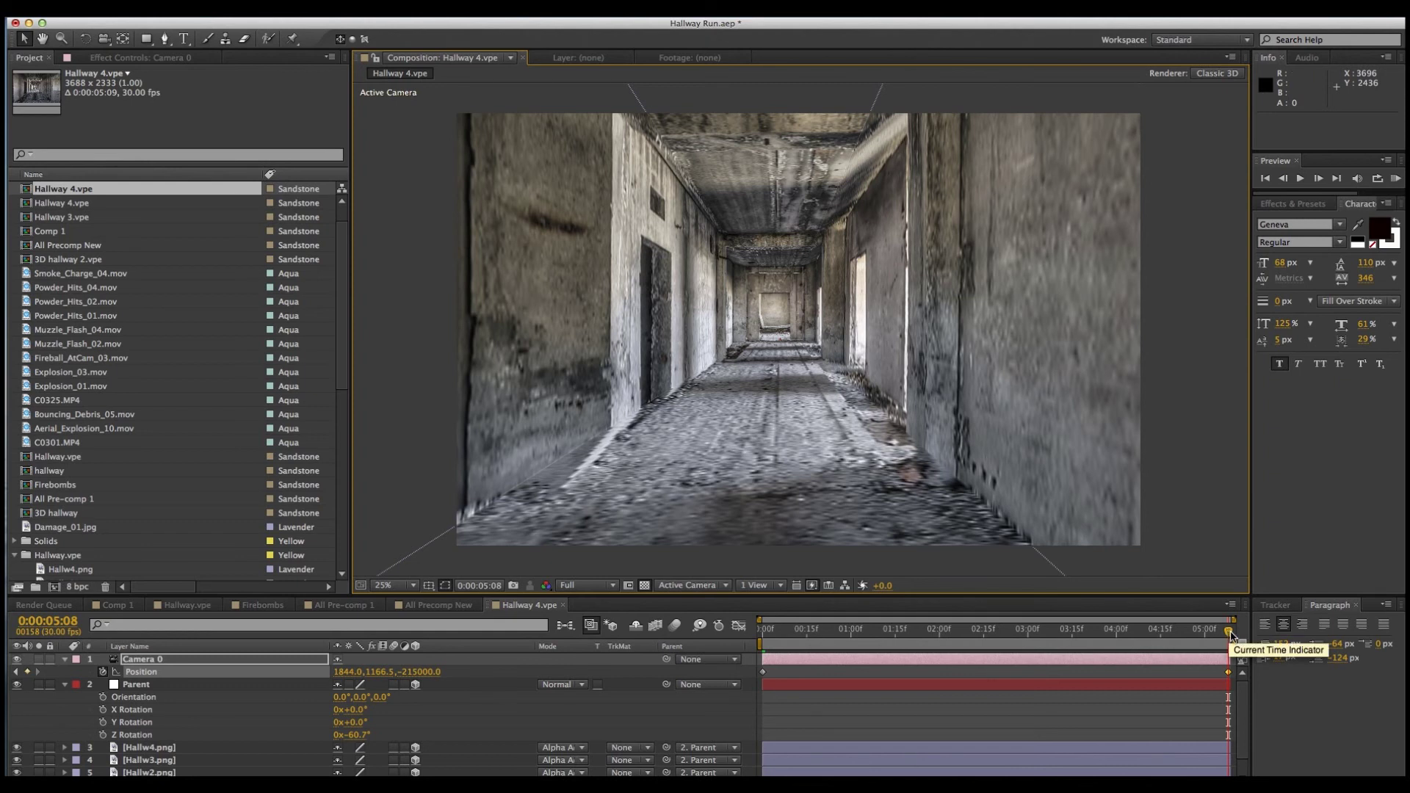
left_click_drag(1231, 633, 762, 633)
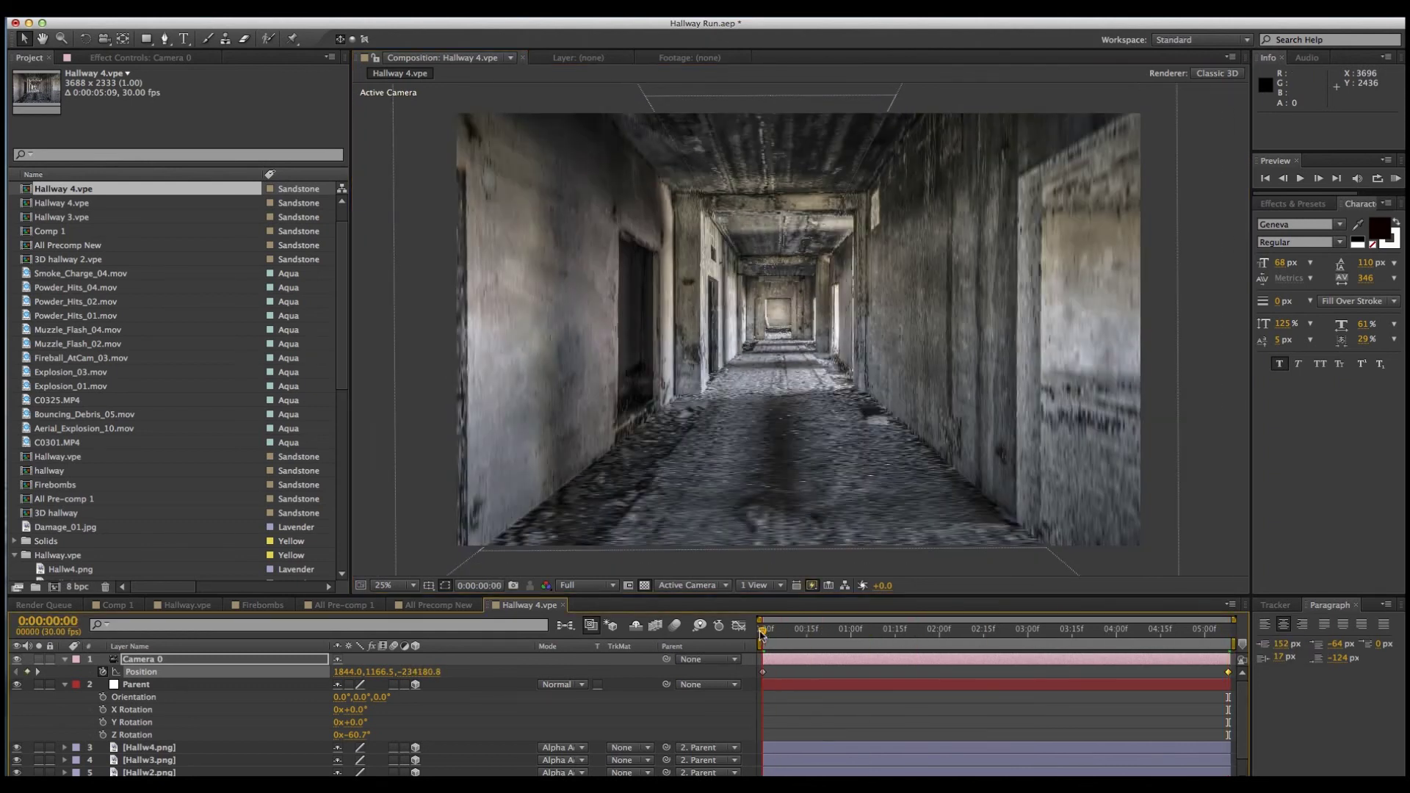
key("space")
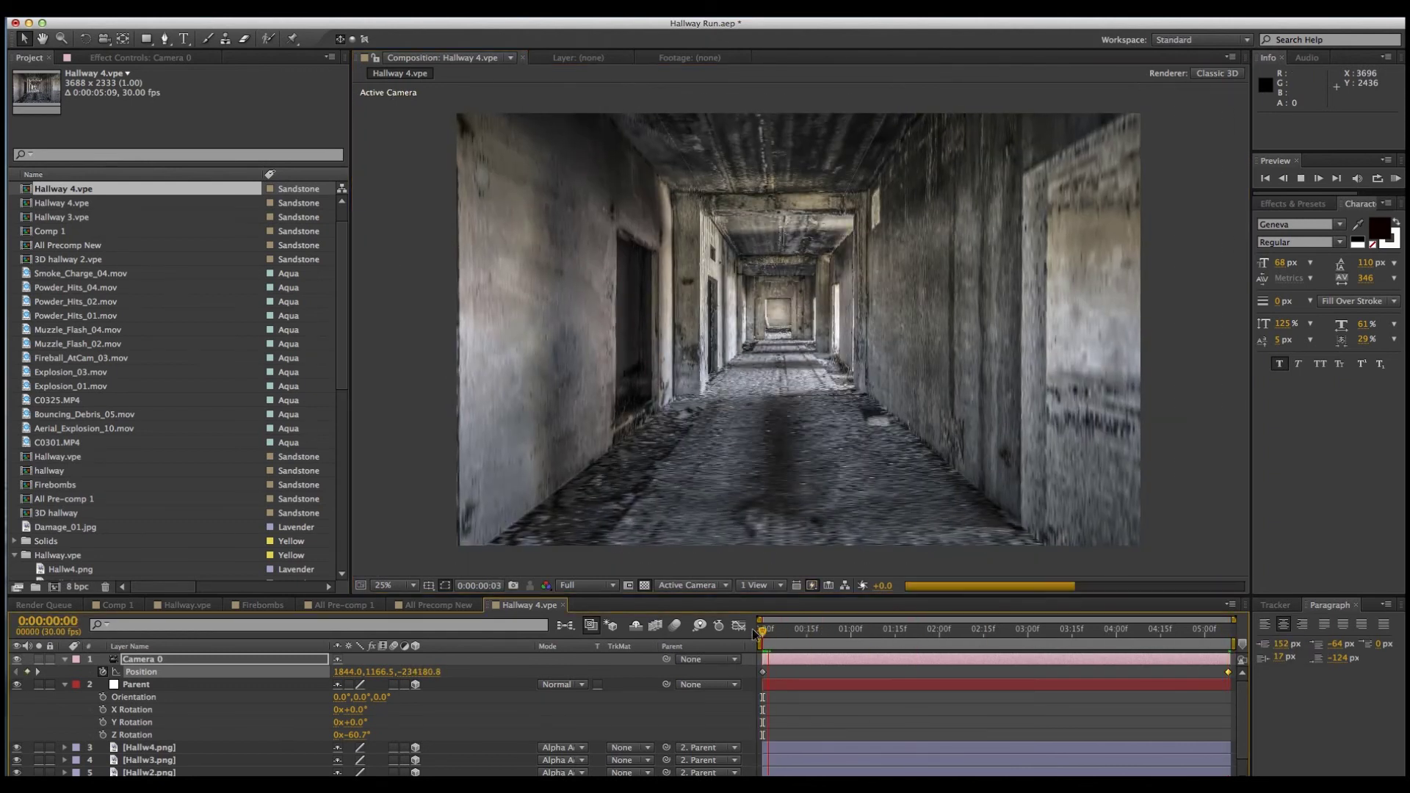